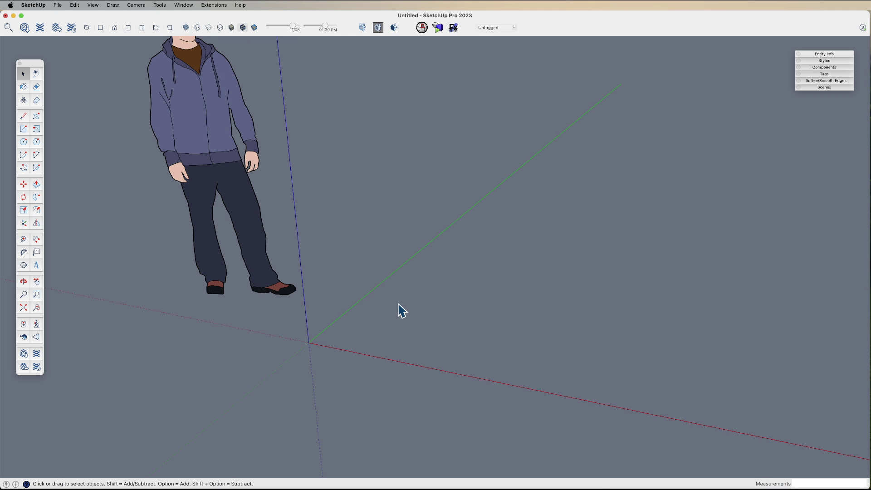
Step: Draw a 24 by 30 inch rectangle flat on the ground near the origin
key("r")
left_click(399, 345)
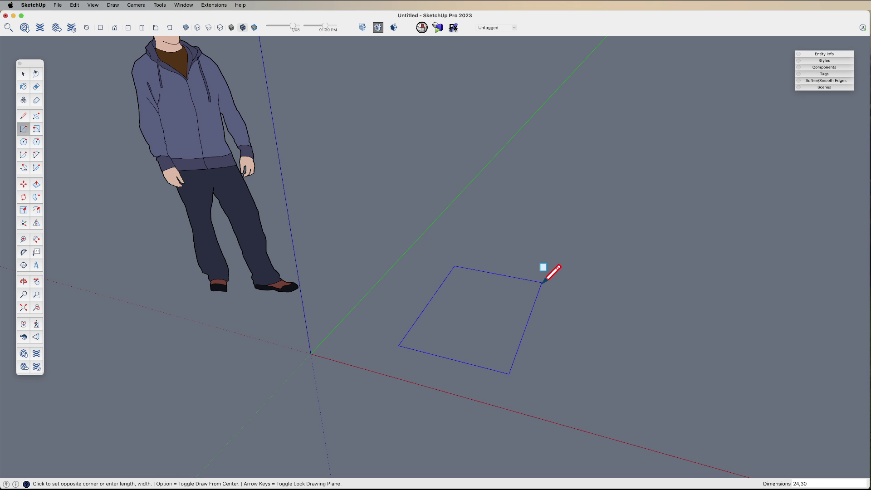
key("Return")
scroll(471, 340, "up", 3)
middle_click_drag(471, 340, 443, 268)
Step: Extrude the rectangle upward 1 inch with Push/Pull to form a board
key("p")
left_click(454, 343)
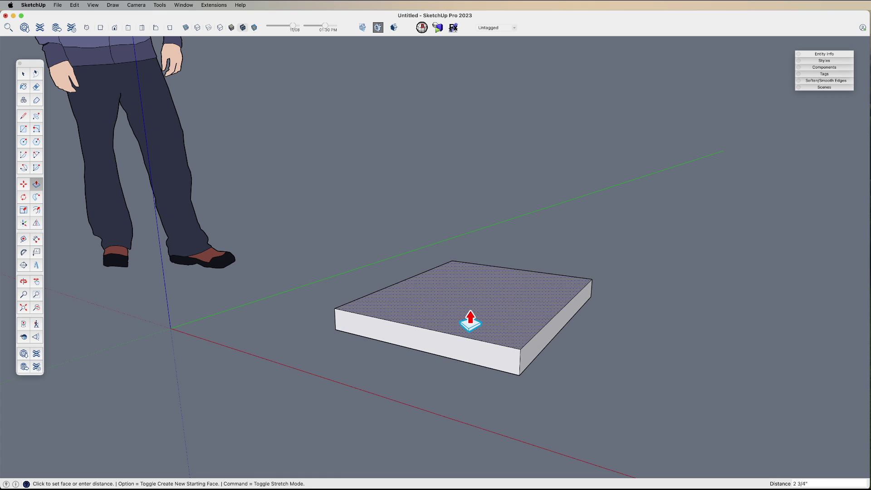
type("1")
key("Return")
key("space")
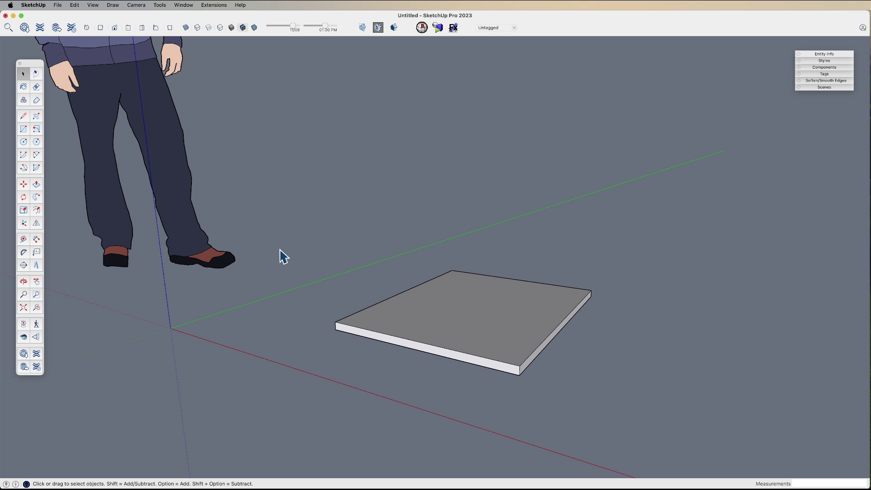
Step: Group the whole board and open the group for editing at its front edge
left_click_drag(301, 232, 691, 444)
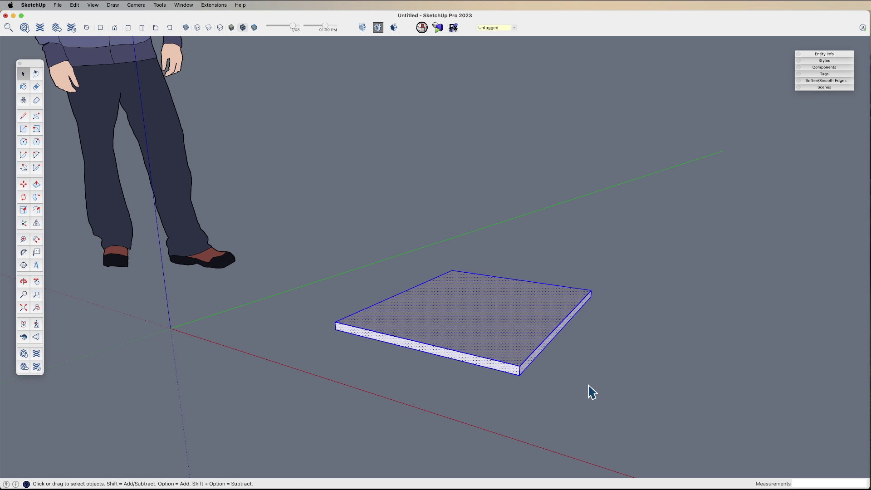
key("super+g")
double_click(407, 332)
mouse_move(409, 325)
middle_mouse_down()
mouse_move(414, 318)
mouse_move(400, 328)
middle_mouse_up()
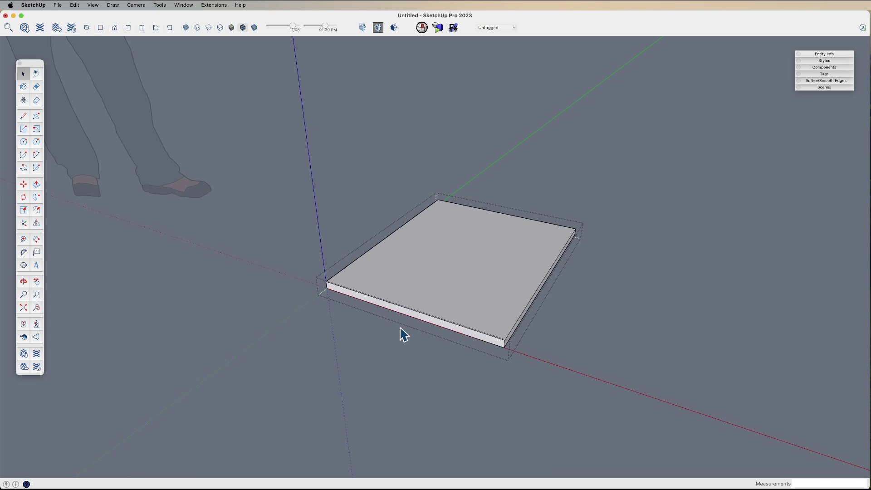
scroll(371, 305, "up", 3)
scroll(374, 312, "up", 2)
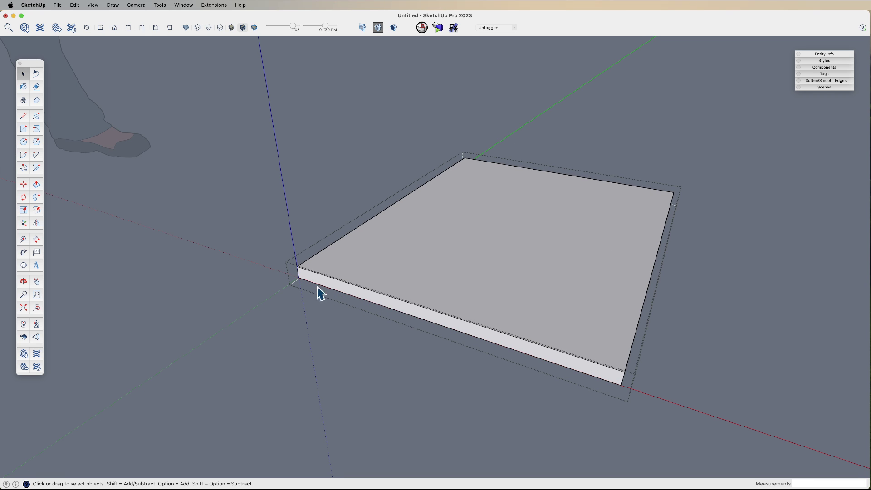
Step: Draw four vertical dividing lines across the board's front edge face, at irregular spacing from its corner at the origin
key("l")
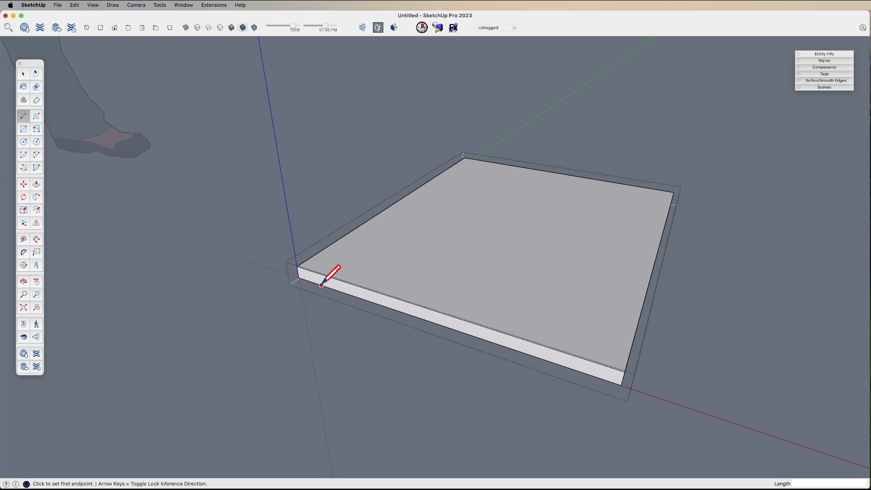
left_click(320, 274)
left_click(321, 285)
left_click(350, 283)
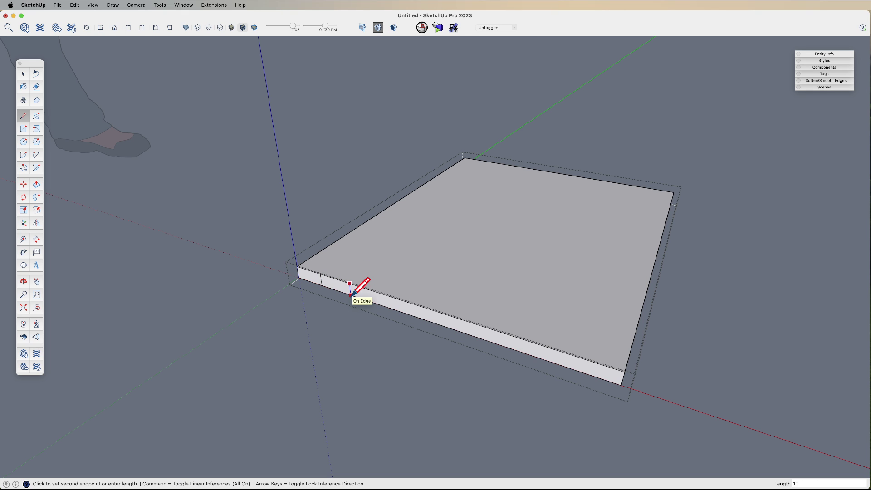
left_click(350, 295)
left_click(384, 294)
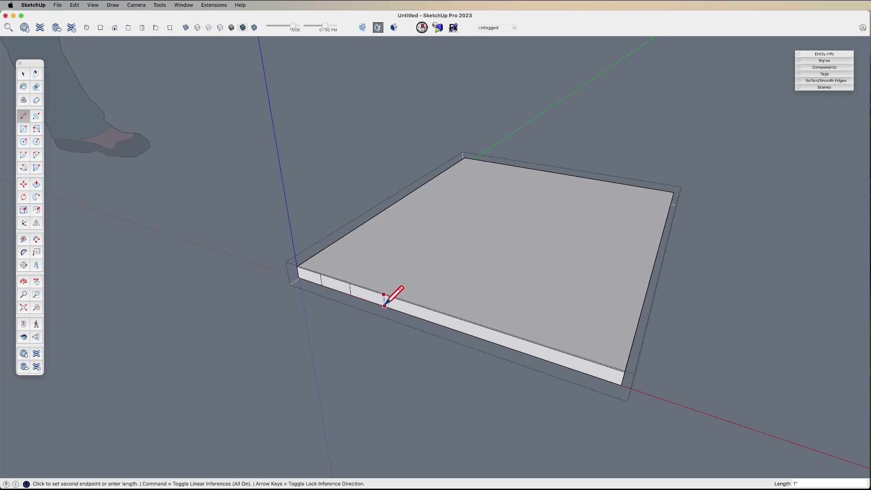
left_click(385, 305)
left_click(444, 314)
left_click(445, 326)
key("space")
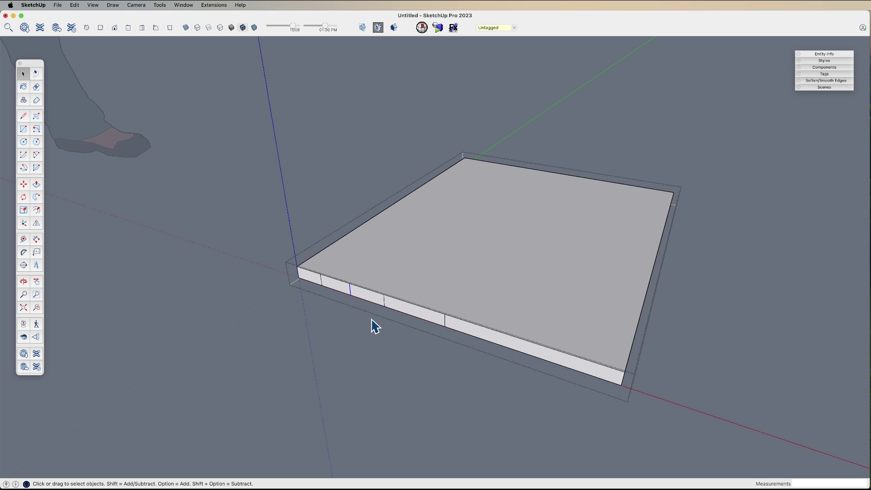
Step: Copy a vertical dividing line twice along the front edge face, once on each side of the fourth line
key("m")
key("alt")
left_click(356, 272)
left_click(420, 292)
key("alt")
left_click(409, 287)
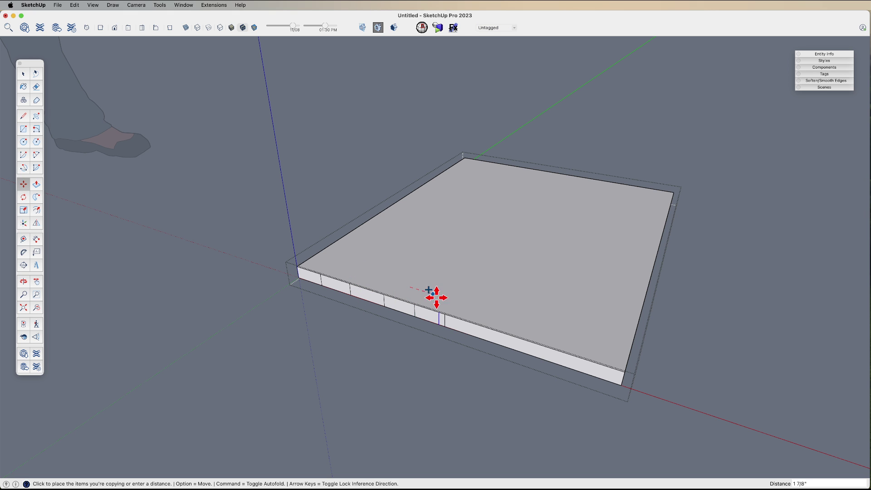
left_click(464, 305)
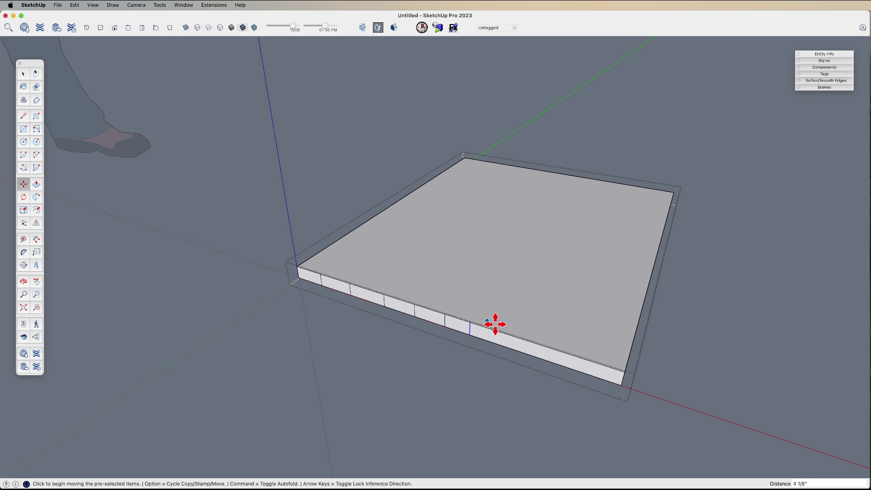
Step: Add three more copies of the dividing line on the front edge face, leaving one wide segment before the end segment
left_click(613, 348)
left_click(571, 331)
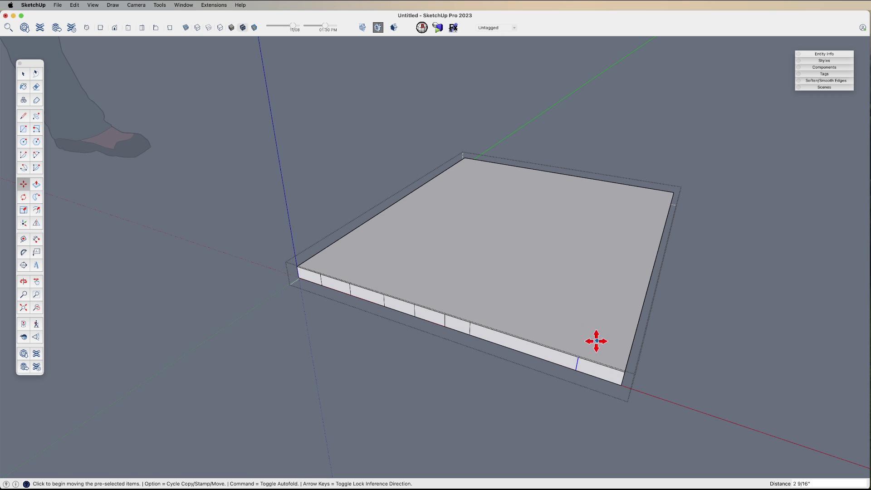
left_click(596, 341)
left_click(513, 319)
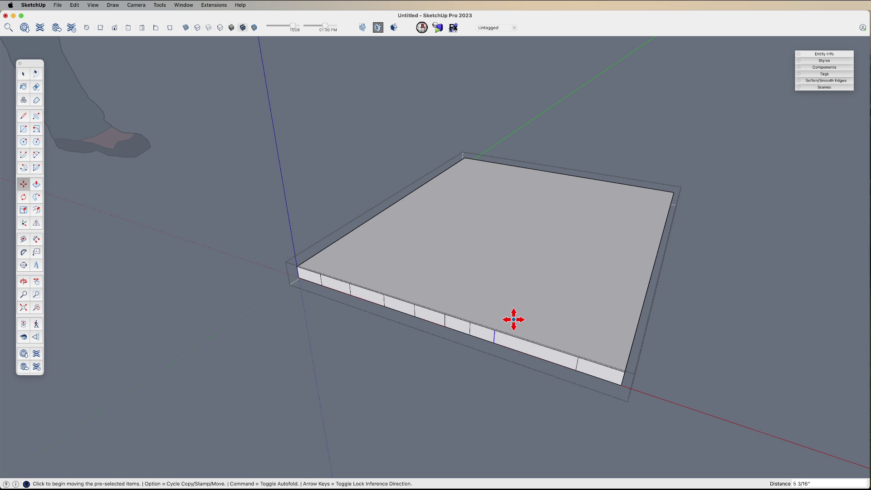
left_click(489, 312)
key("alt")
left_click(505, 315)
key("space")
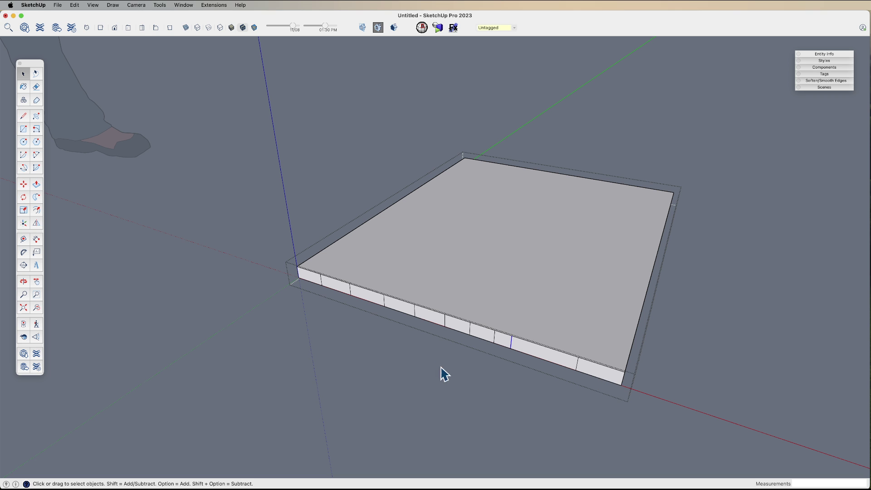
Step: Push the widest segment of the front edge 1 inch into the board with Push/Pull
left_click(472, 383)
middle_click_drag(485, 331, 474, 347)
double_click(470, 312)
key("p")
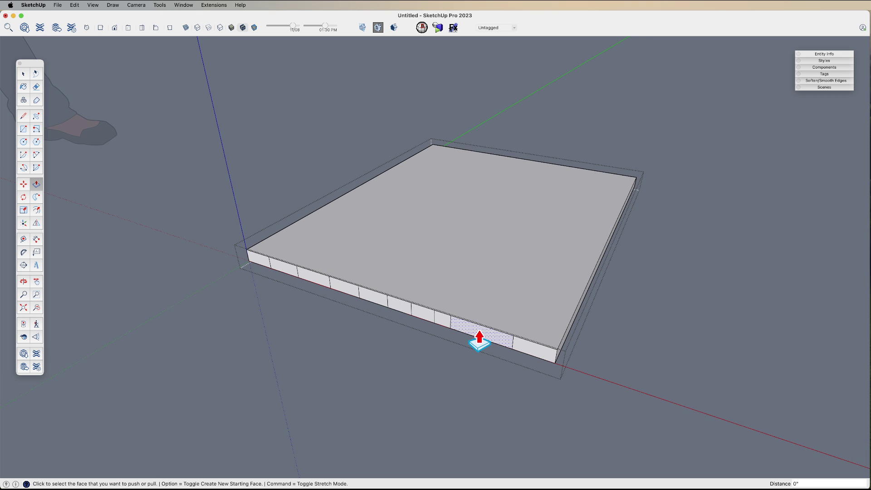
left_click(481, 338)
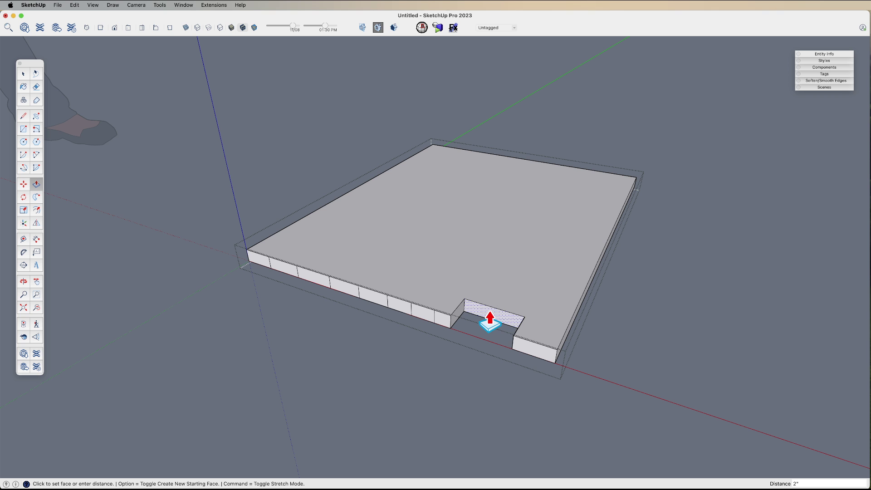
key("Return")
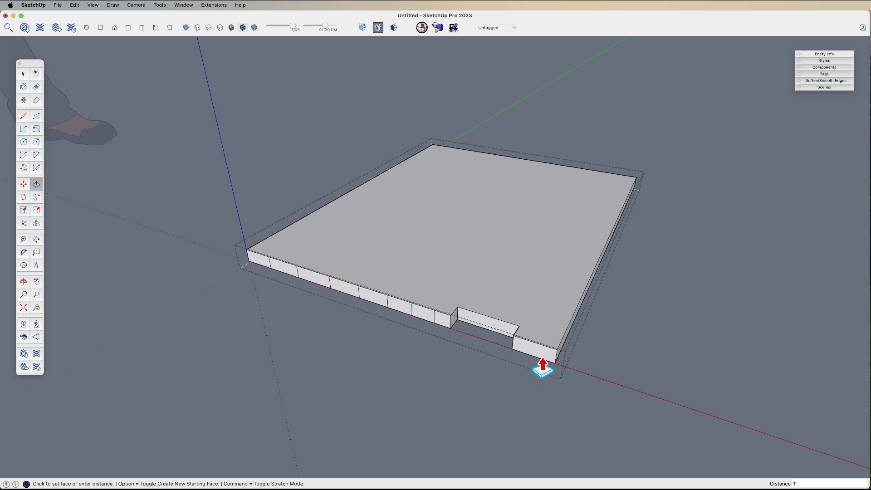
Step: Repeat the same 1 inch recess on three more alternating segments of the front edge
double_click(422, 328)
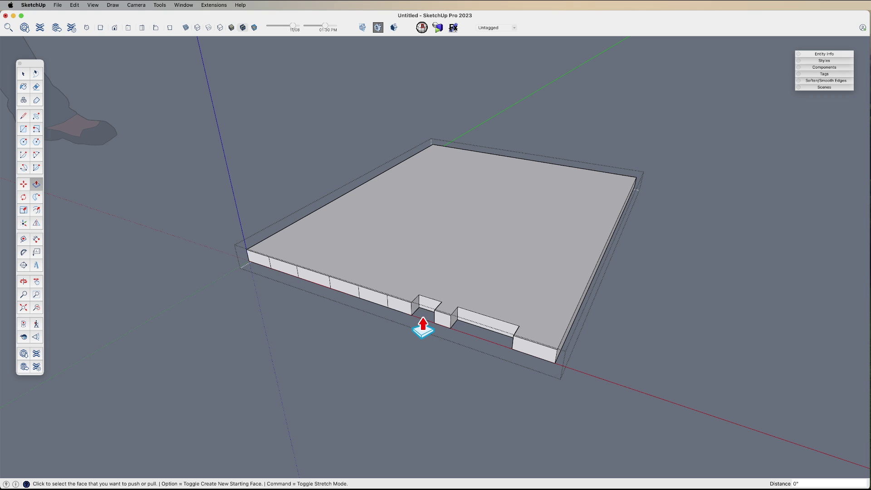
double_click(371, 306)
double_click(323, 294)
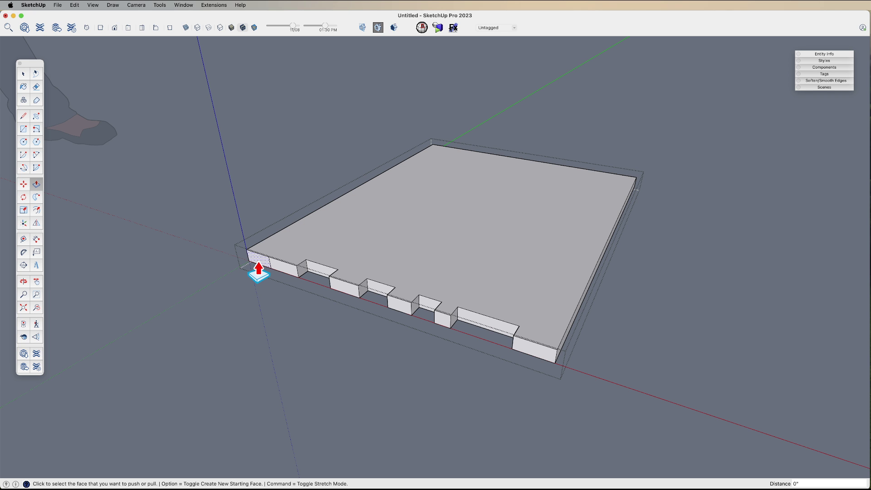
Step: Divide the second front-edge segment with a vertical line, recess its half nearer the origin by 1 inch, and close the group
key("l")
left_click(282, 261)
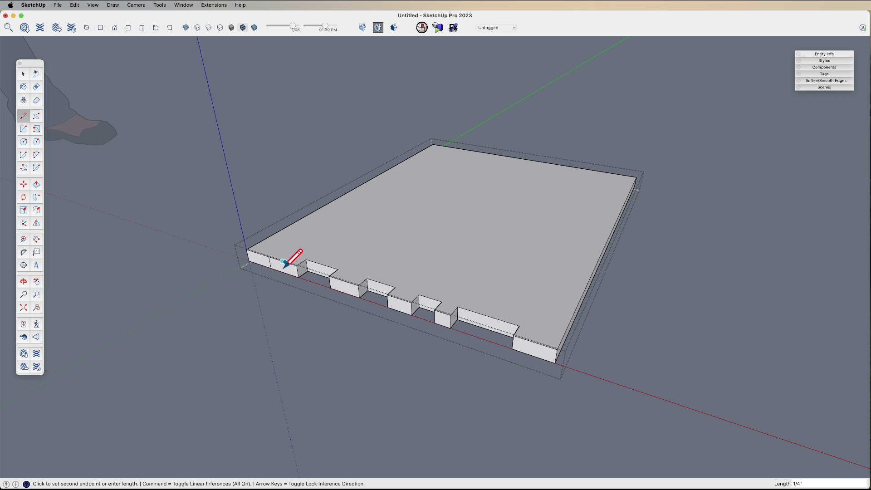
left_click(284, 272)
key("p")
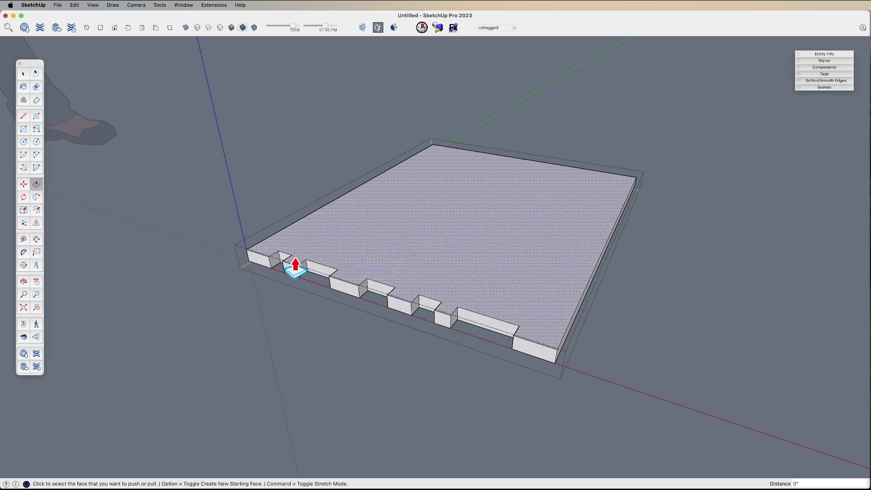
key("space")
left_click(577, 396)
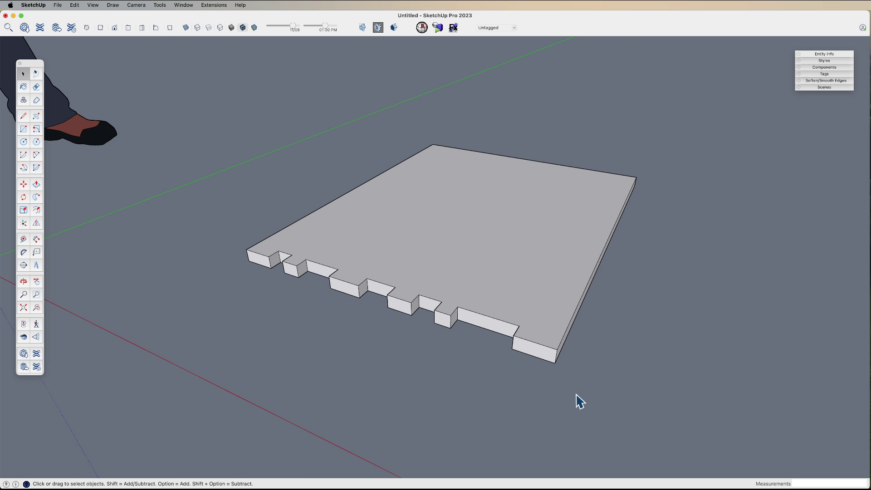
Step: Copy the notched board straight up along the blue axis by about 2 15/16 inches
left_click(462, 296)
middle_click_drag(467, 305, 513, 373)
key("m")
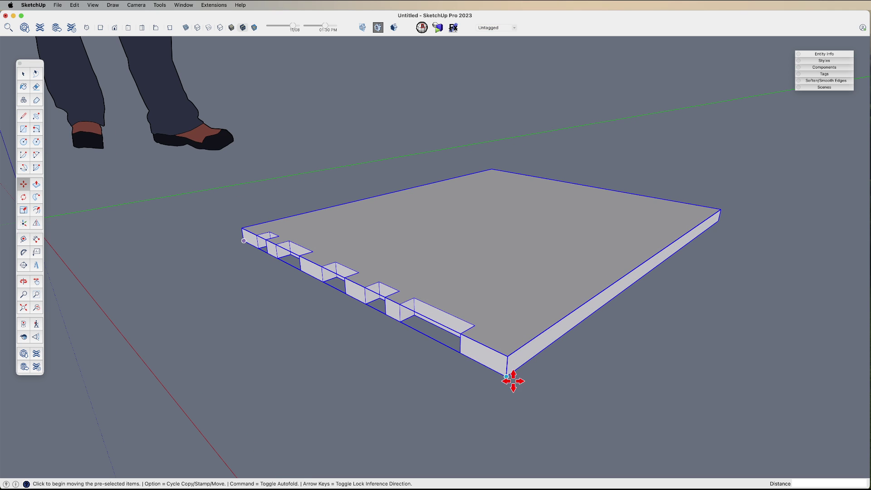
key("alt")
left_click(506, 376)
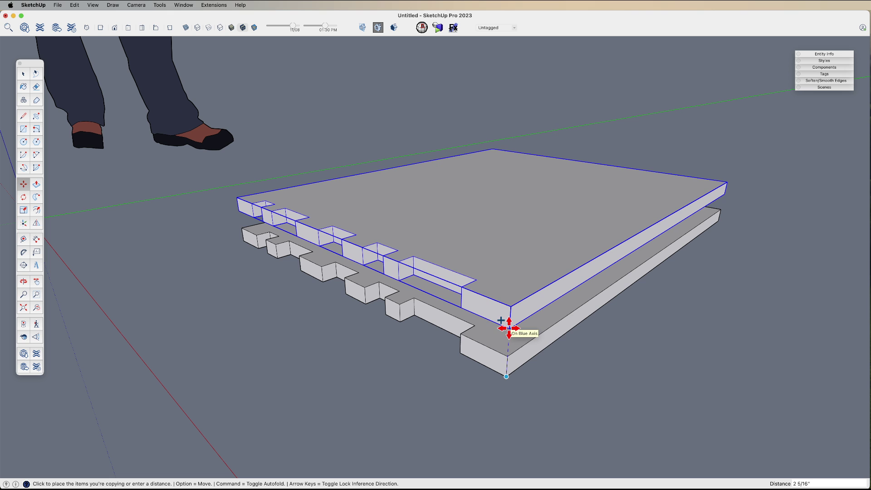
left_click(509, 314)
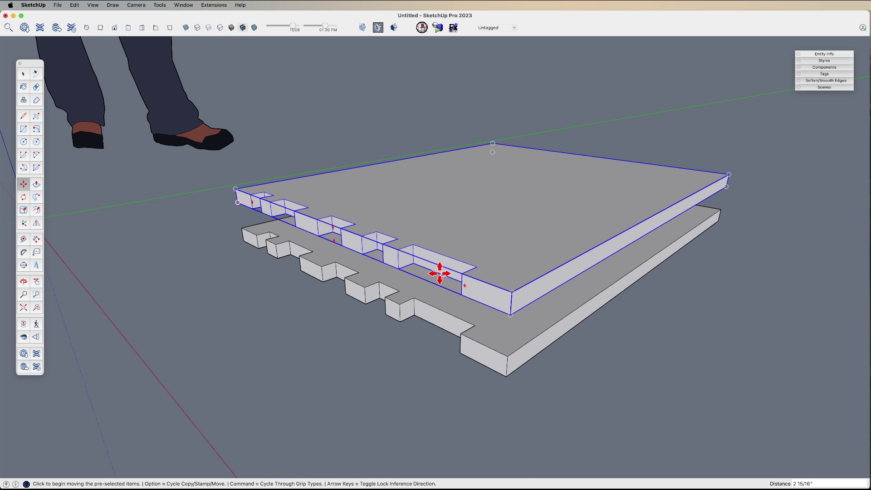
scroll(454, 272, "down", 3)
key("q")
left_click(534, 244)
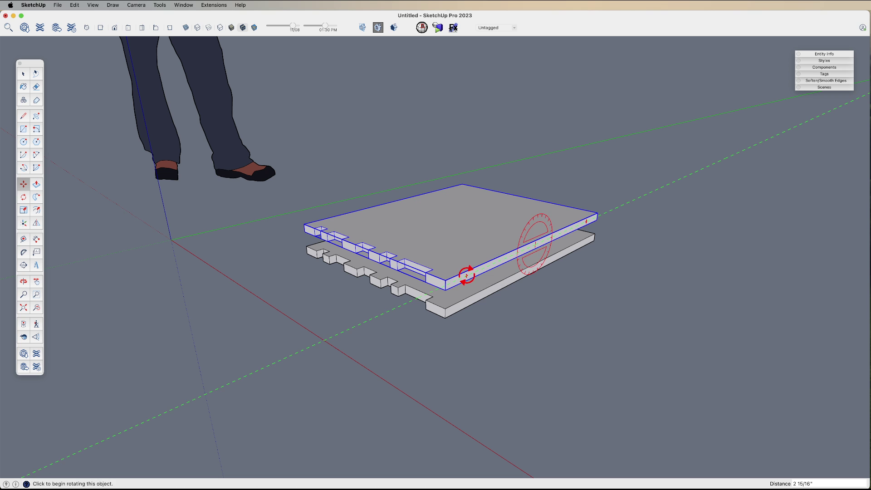
left_click(468, 272)
key("space")
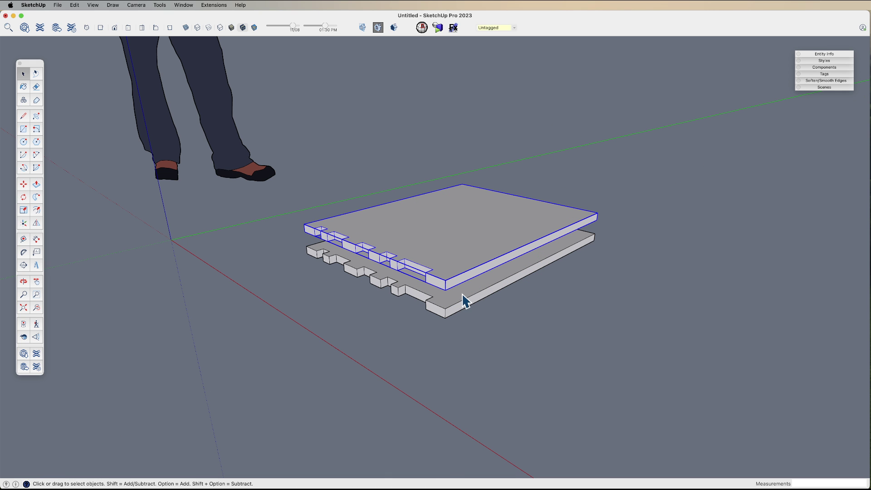
key("q")
left_click(445, 281)
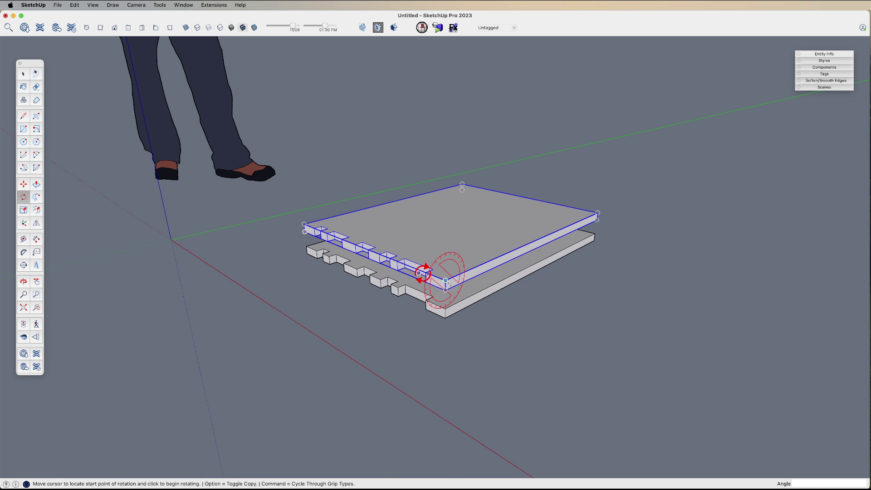
left_click(431, 270)
key("space")
Step: Rotate the copied board upright so that its notched edge points down over the base board
key("q")
left_click(473, 269)
left_click(448, 250)
middle_click_drag(437, 278, 472, 262)
Step: Move the upright board by its lower front corner onto the matching bottom corner of the base board
key("m")
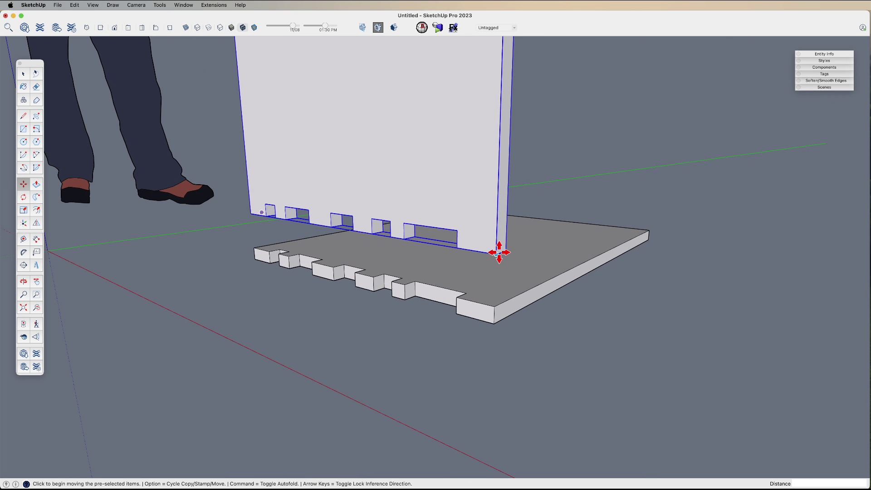
left_click(498, 252)
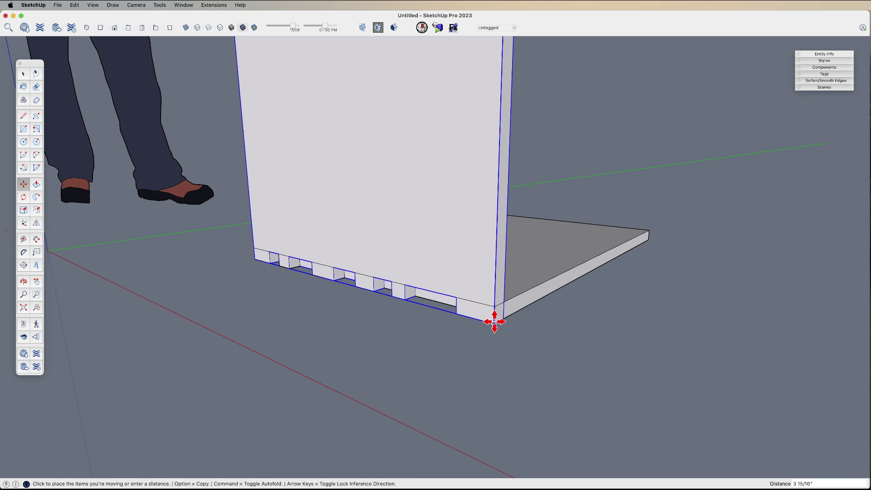
left_click(495, 322)
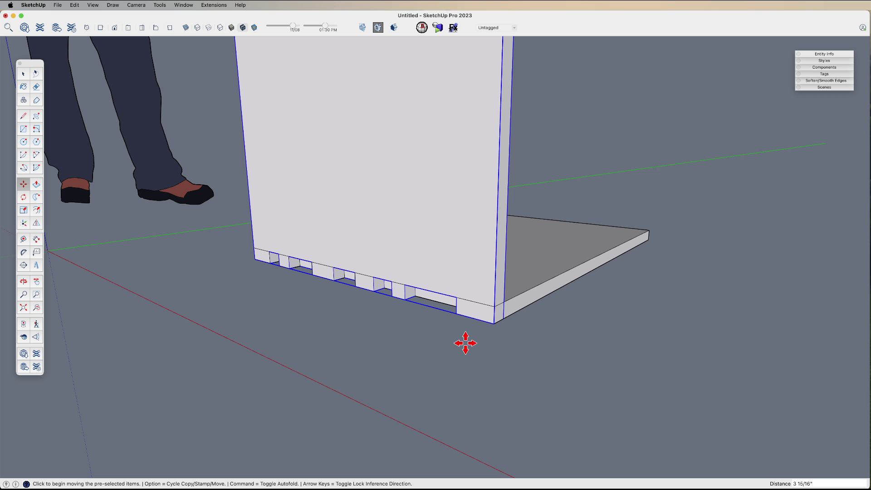
Step: Raise the upright board about 1 11/16 inches so its notched edge sits clear above the base board's fingers
scroll(411, 275, "up", 2)
middle_click_drag(410, 274, 439, 192)
key("space")
double_click(431, 229)
left_click(432, 229)
left_click(559, 204)
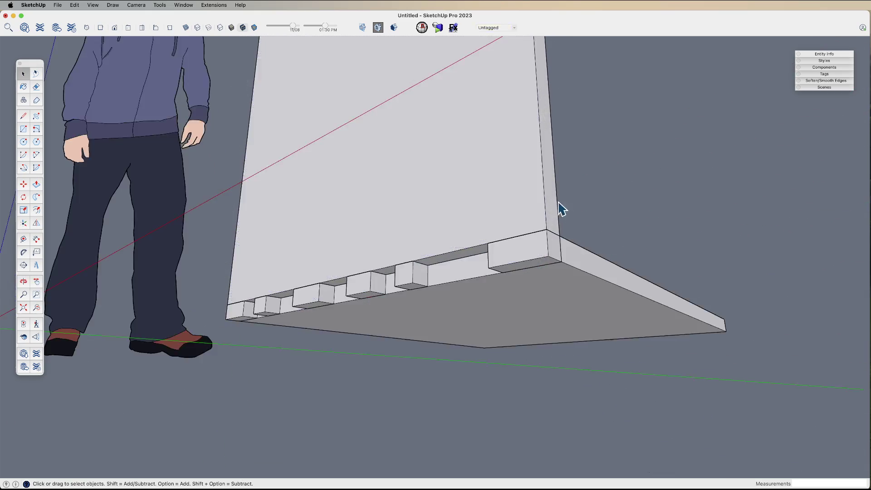
left_click(477, 202)
key("m")
left_click(477, 195)
left_click(476, 159)
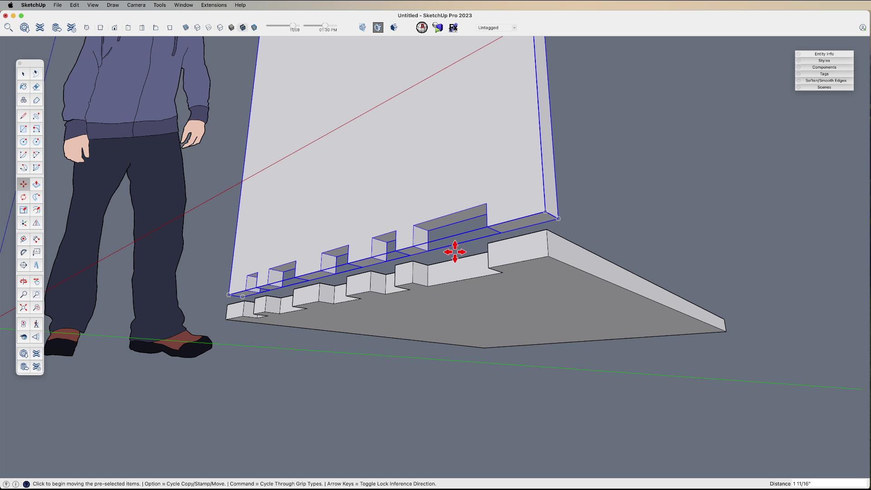
middle_click_drag(364, 281, 497, 409)
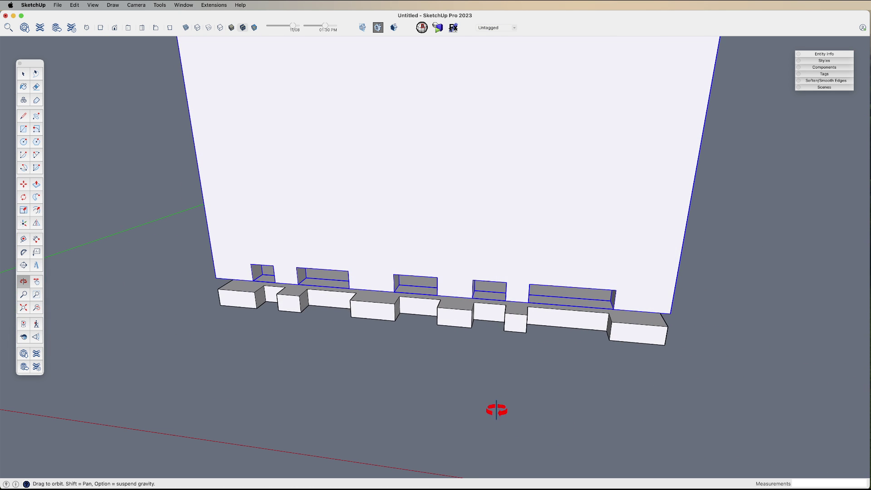
middle_click_drag(531, 311, 405, 330)
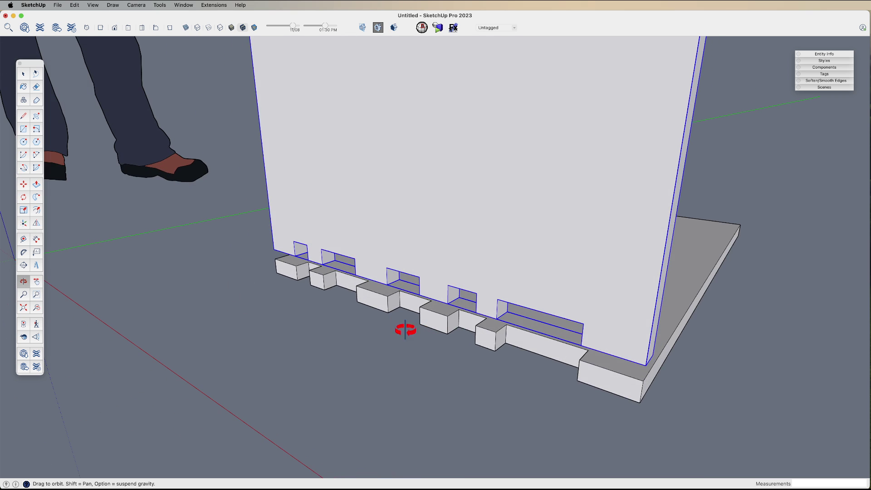
key("h")
left_click_drag(522, 331, 427, 312)
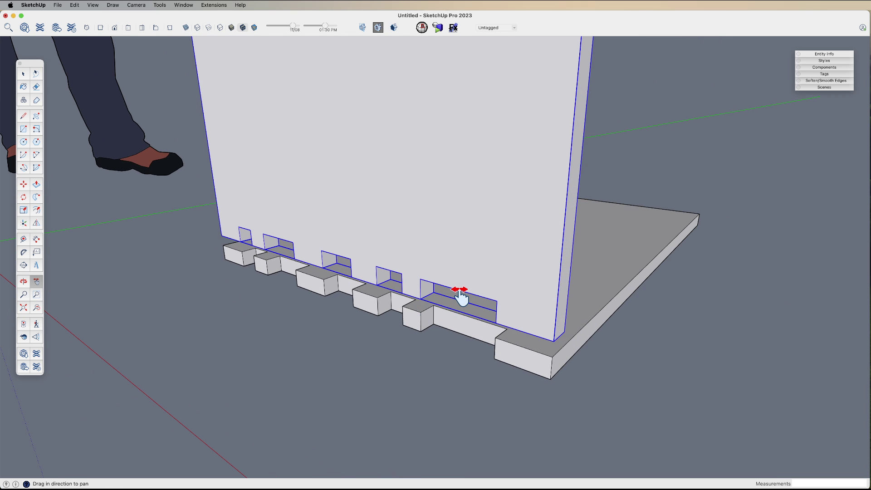
Step: Copy both boards together as a pair and place the copy about 2' 6 1/8" away beside the originals
scroll(472, 293, "up", 1)
scroll(484, 309, "up", 1)
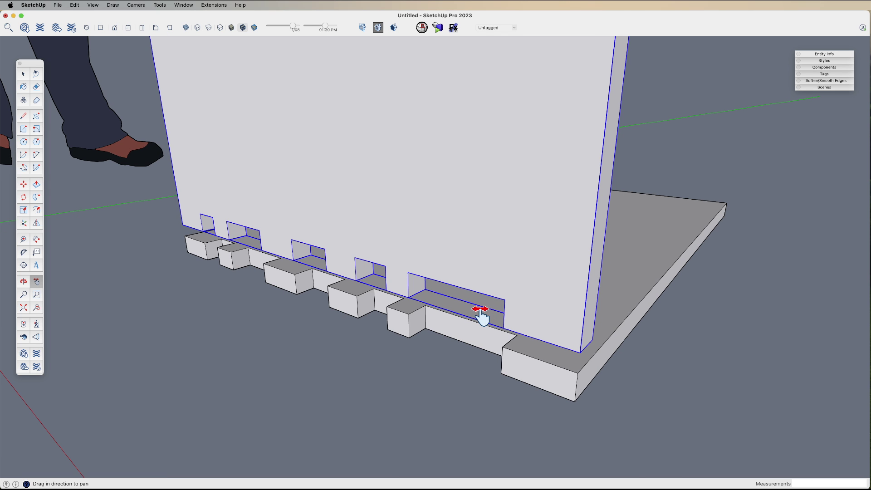
scroll(517, 305, "down", 2)
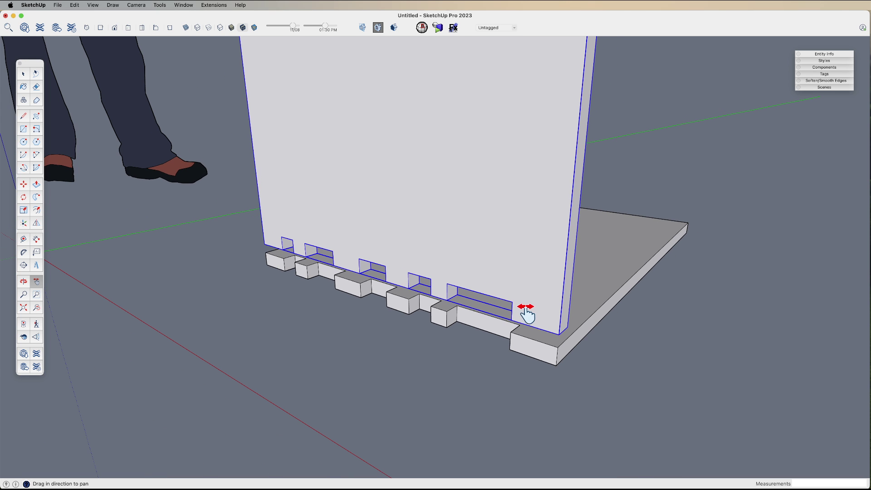
scroll(517, 317, "down", 2)
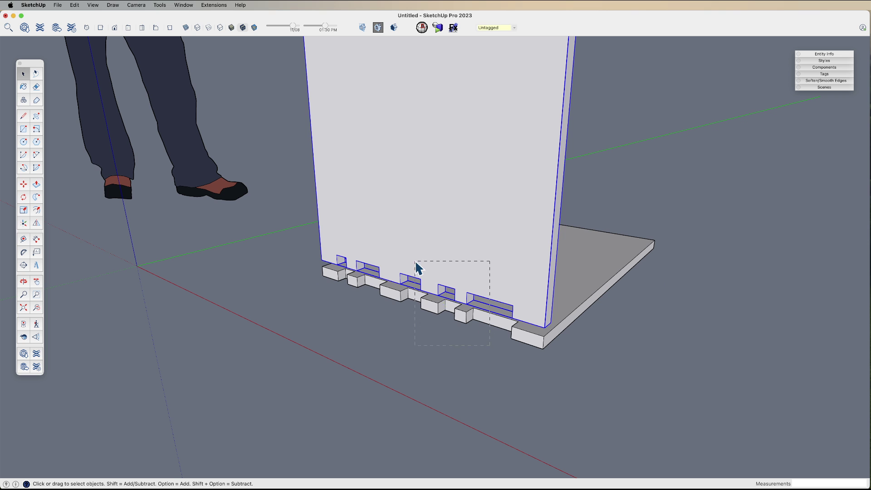
left_click_drag(417, 267, 418, 269)
key("m")
left_click(391, 315)
key("alt")
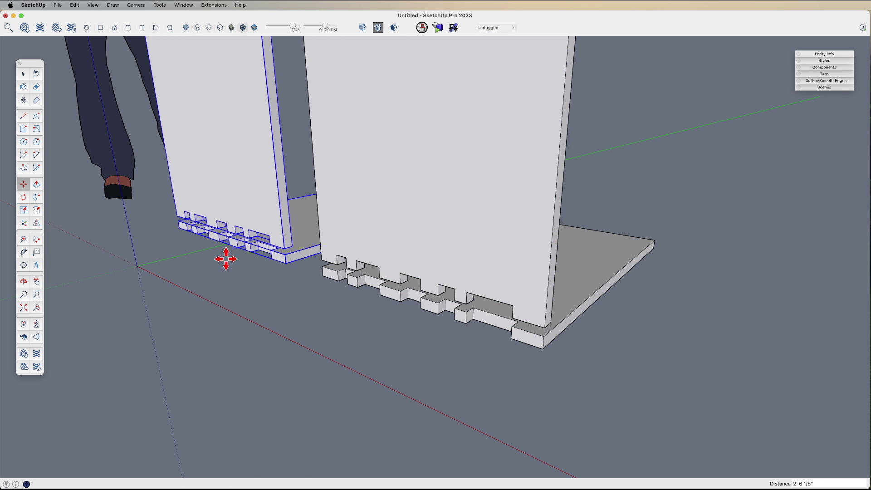
left_click(226, 258)
Step: Lower the original upright board straight down until its notched edge is flush with the underside of the base board
scroll(494, 304, "up", 3)
key("o")
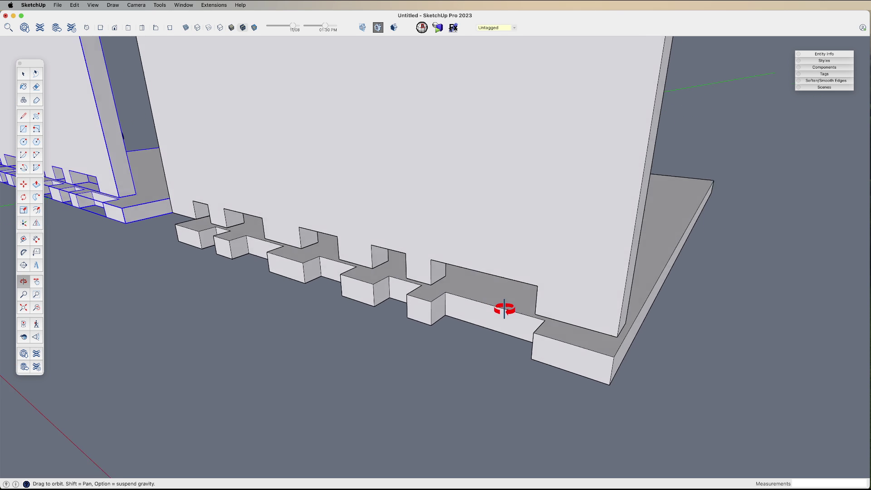
left_click_drag(505, 309, 494, 291)
key("space")
left_click(482, 262)
middle_click_drag(504, 269, 463, 184)
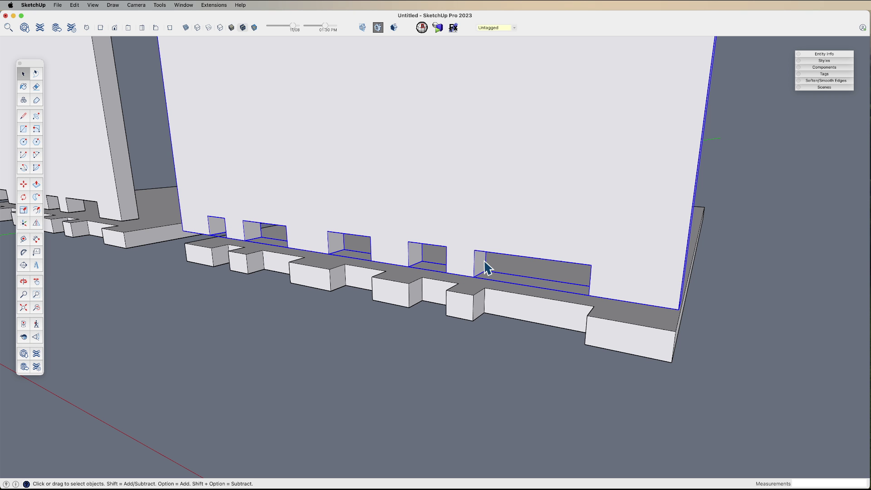
double_click(520, 247)
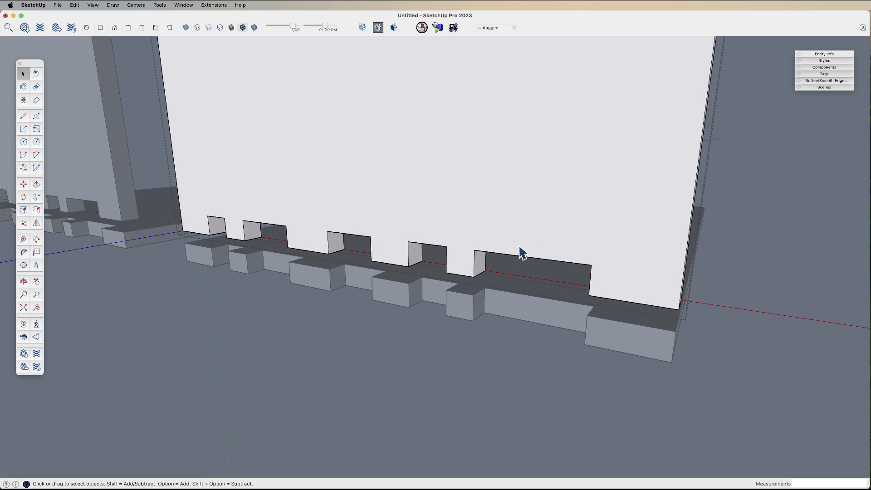
left_click(553, 381)
left_click(621, 278)
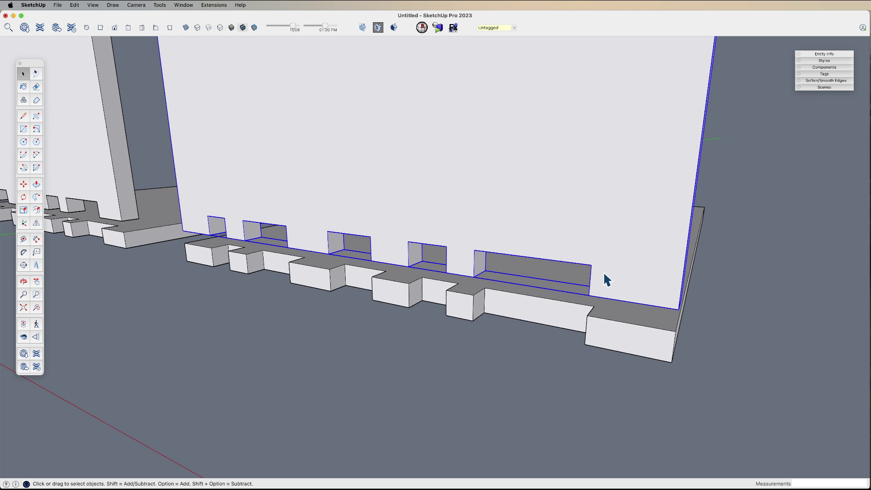
key("m")
left_click(592, 265)
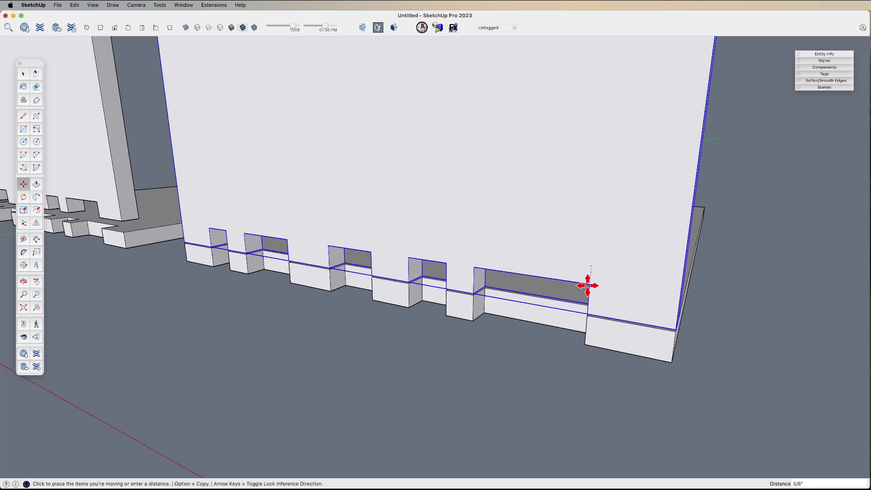
left_click(588, 314)
key("space")
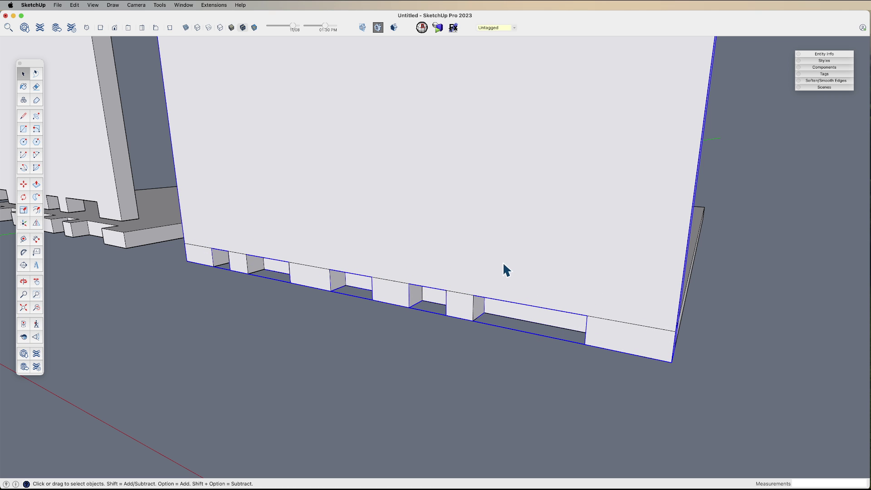
Step: Open the upright board for editing and push/pull the side of its widest notch 4 1/16" to fill that notch completely
double_click(467, 226)
key("p")
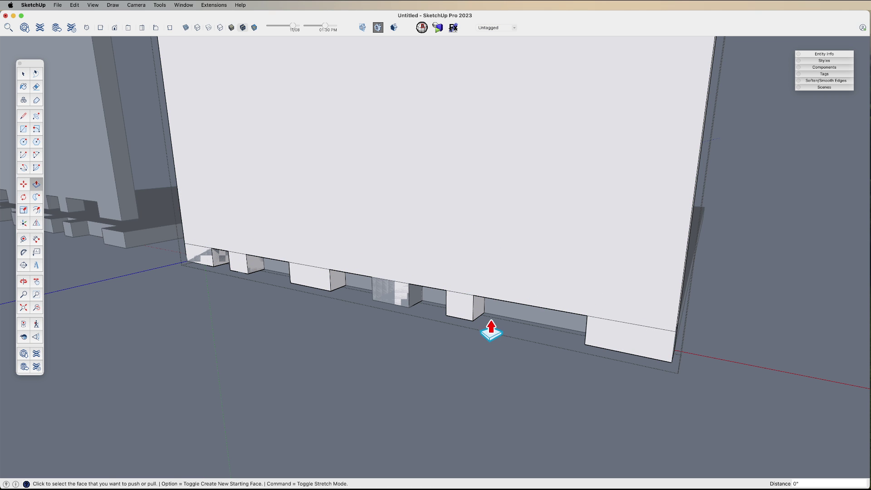
left_click(479, 316)
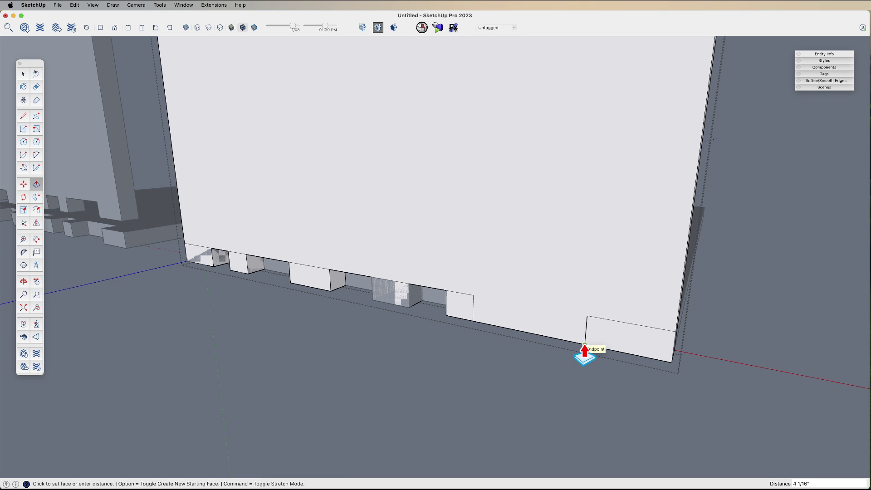
left_click(584, 349)
Step: Move the merged finger's free side face along the edge to the near corner of the base board's narrow finger
key("space")
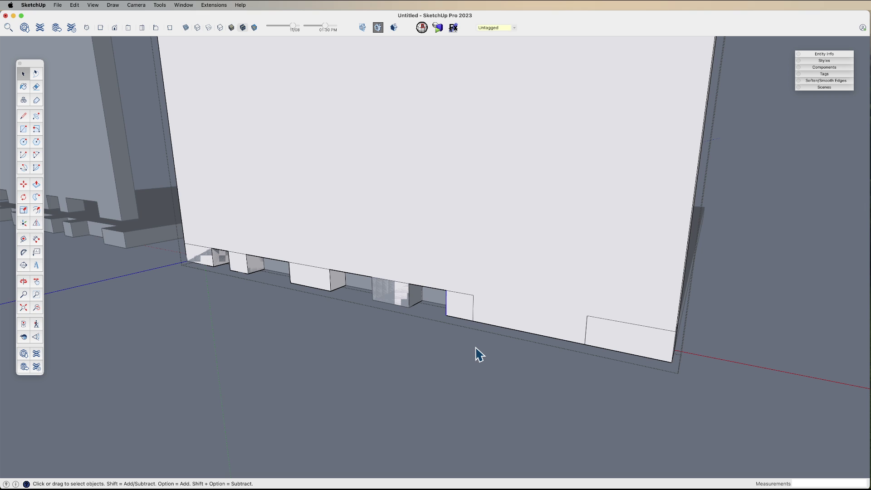
key("m")
left_click(447, 313)
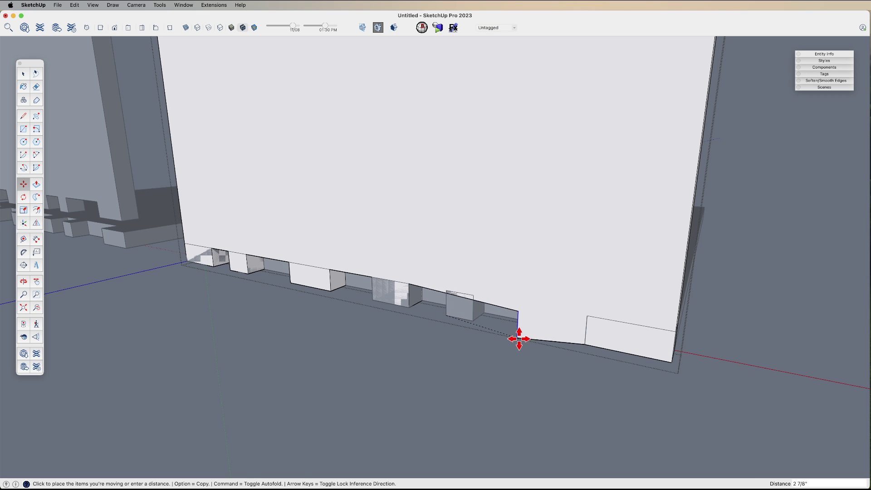
left_click(518, 330)
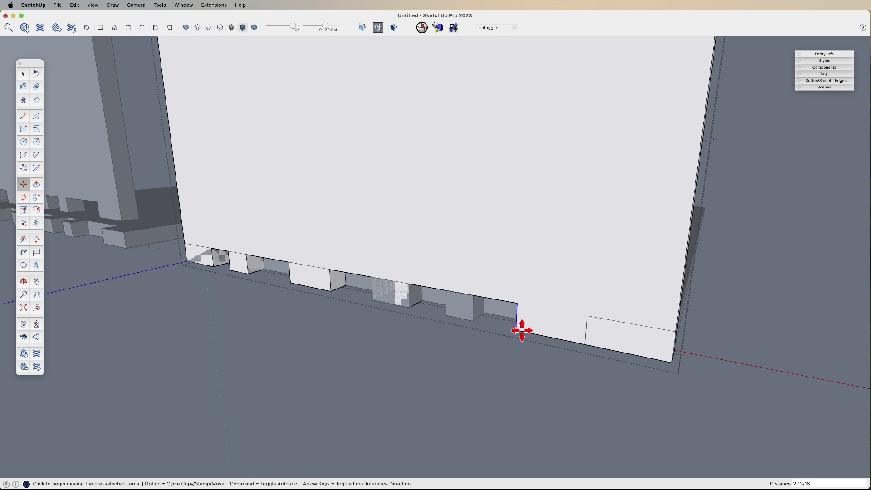
left_click(514, 330)
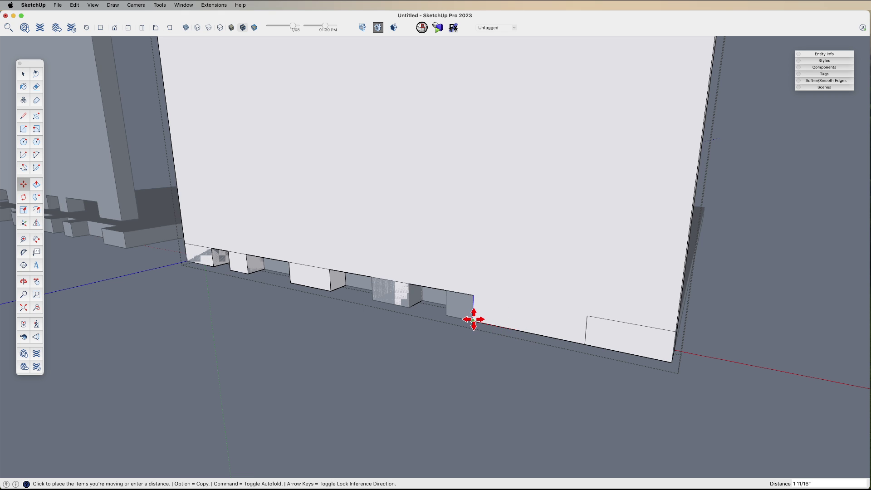
left_click(474, 320)
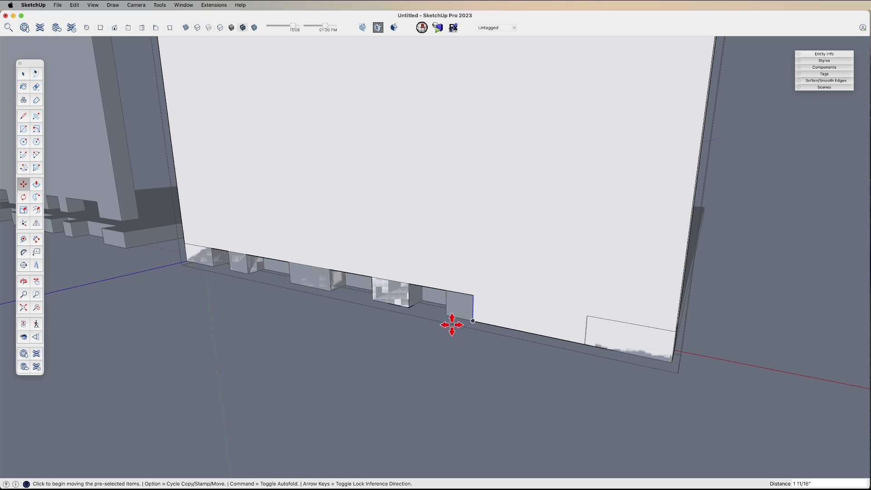
Step: Push/pull the facing side of the next upright finger across its gap to the edge of the base board's narrow finger
key("p")
left_click(418, 303)
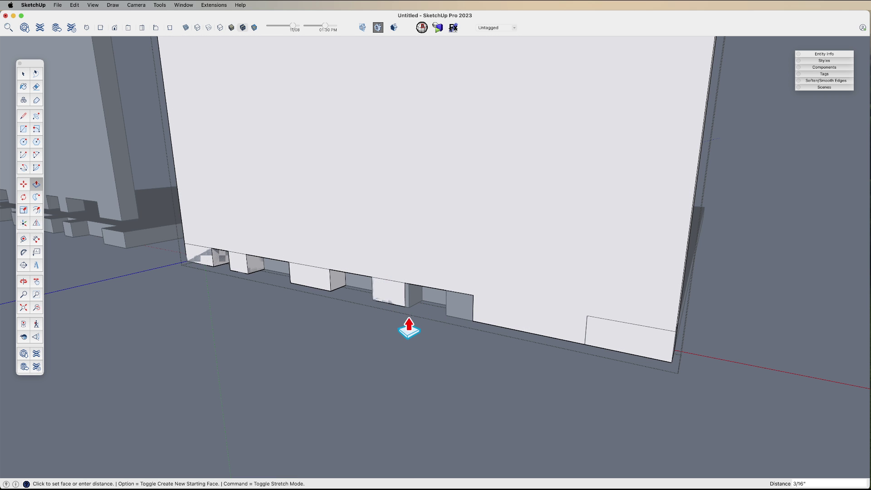
left_click(447, 317)
Step: Window-select the side faces of several upright-board fingers and check in X-ray view which faces each selection catches
key("space")
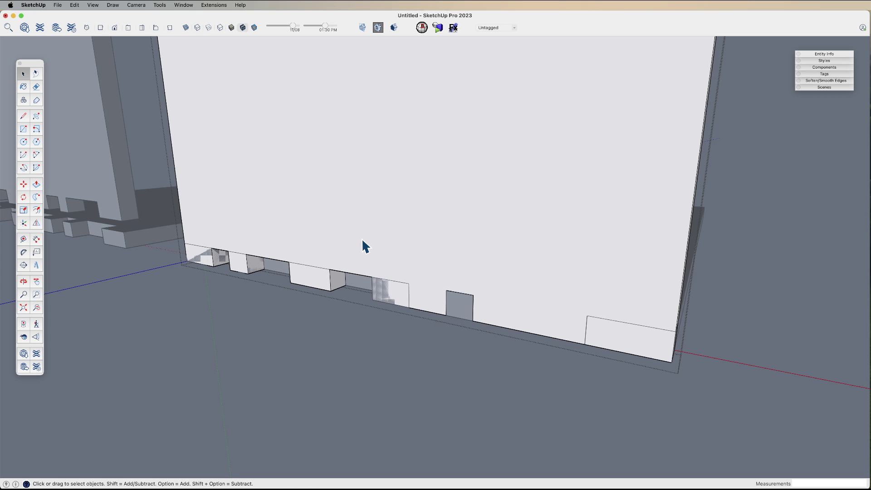
left_click_drag(377, 271, 406, 362)
left_click_drag(365, 249, 406, 353)
key("x")
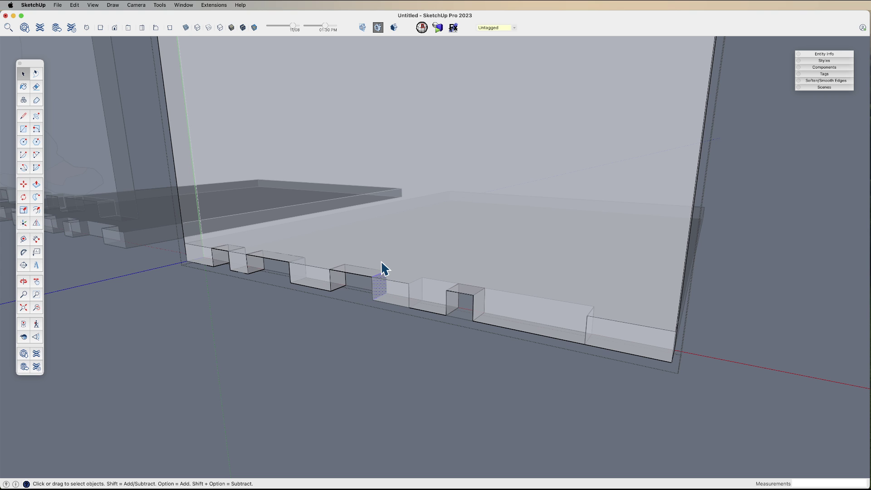
key("alt+x")
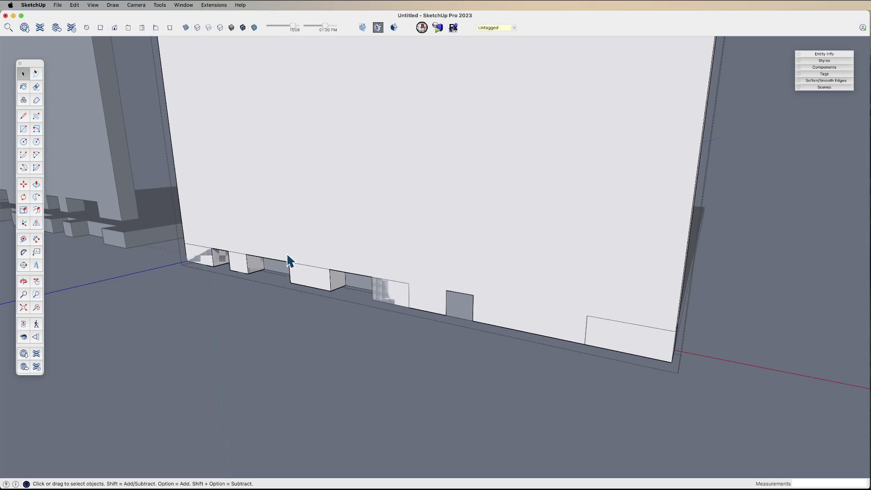
left_click_drag(296, 277, 316, 313)
left_click_drag(278, 235, 305, 308)
left_click_drag(279, 235, 309, 309)
key("alt+x")
key("alt+x")
key("alt+x")
left_click_drag(220, 232, 251, 303)
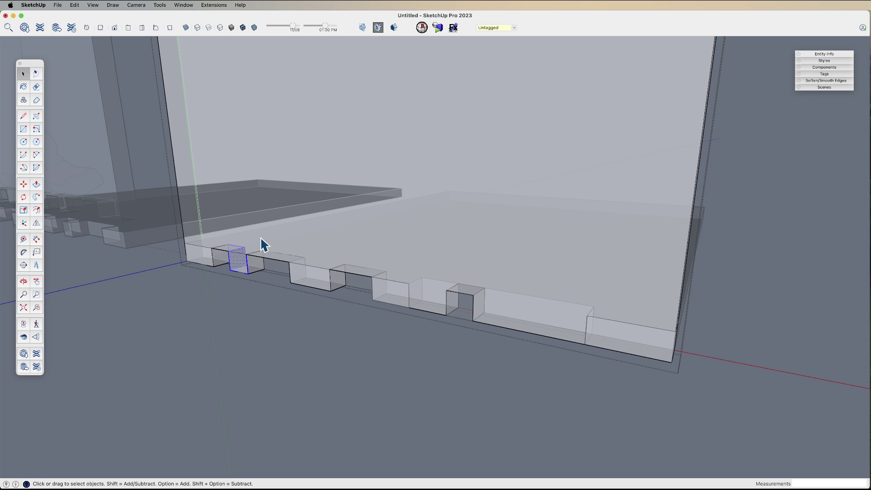
key("x")
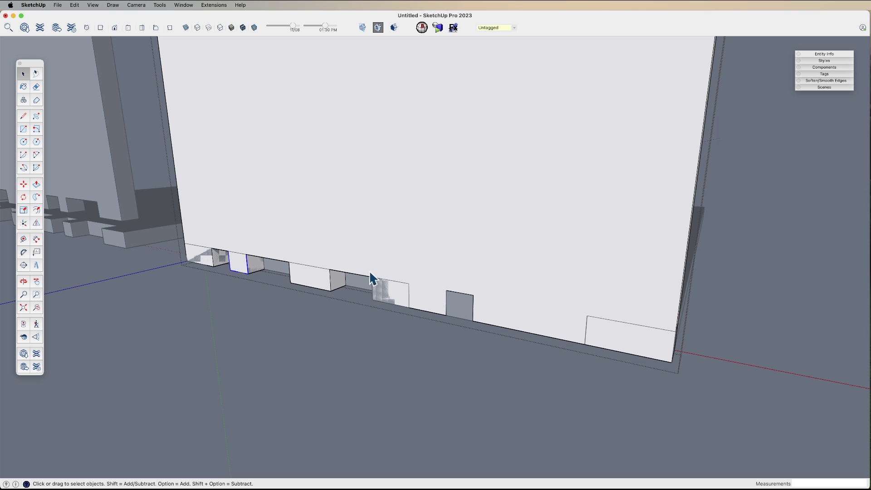
key("m")
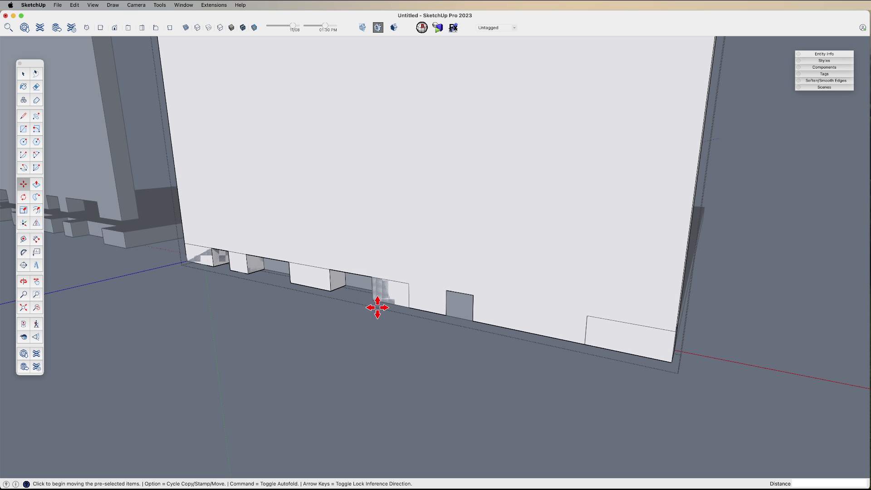
left_click(372, 299)
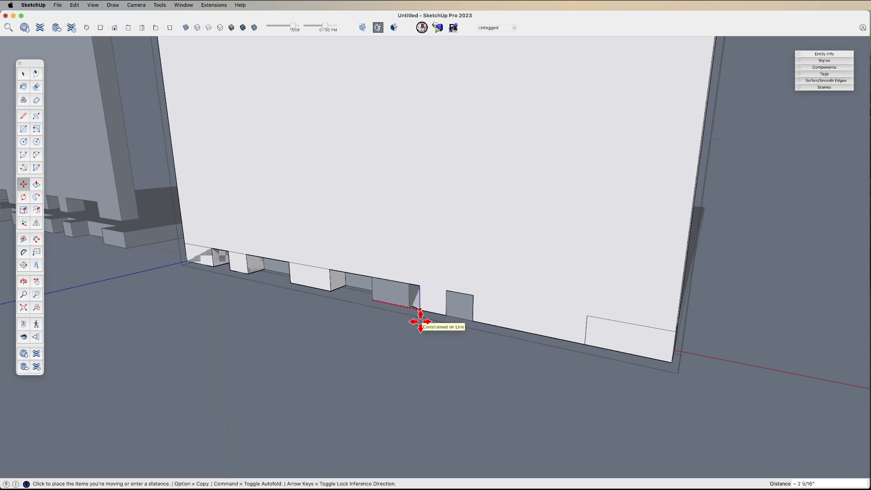
key("space")
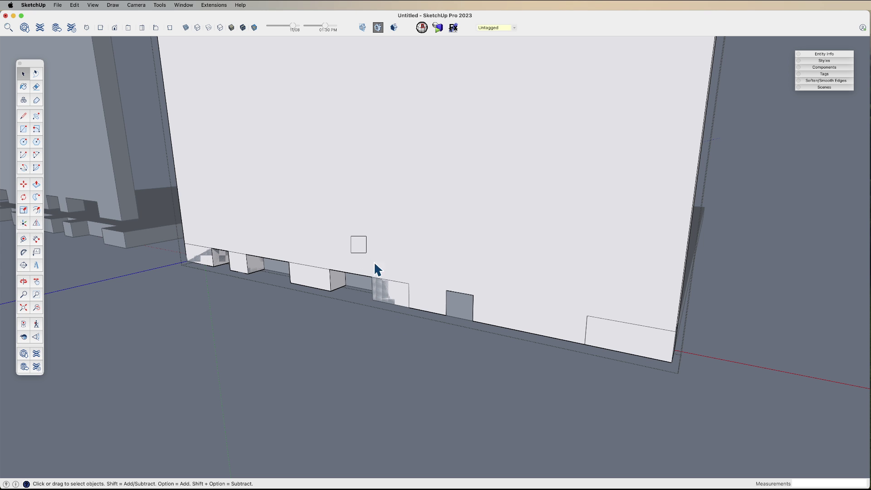
Step: Window-select the hidden far side face of the extended finger and move it about 1 13/16" to the base finger's corner
left_click_drag(375, 263, 400, 342)
key("x")
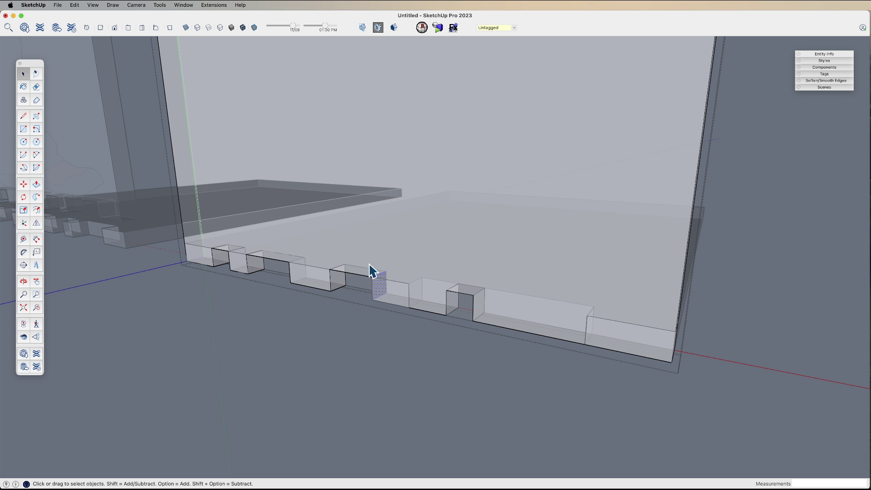
key("x")
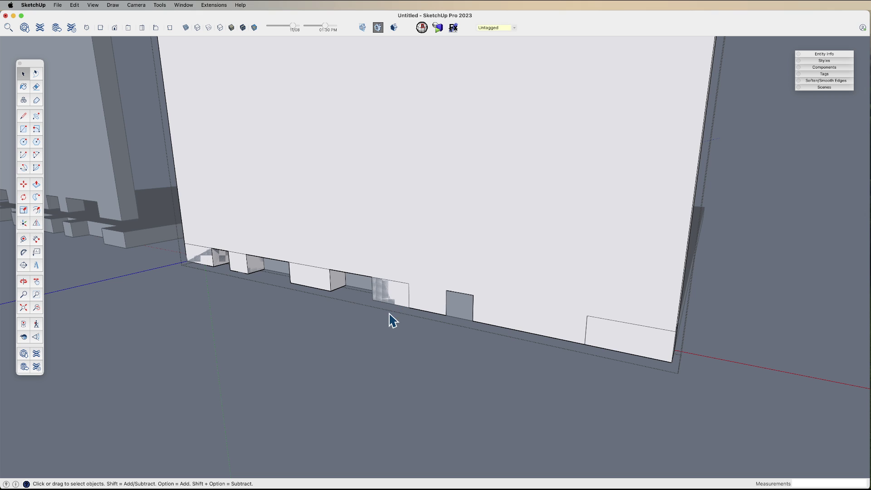
key("m")
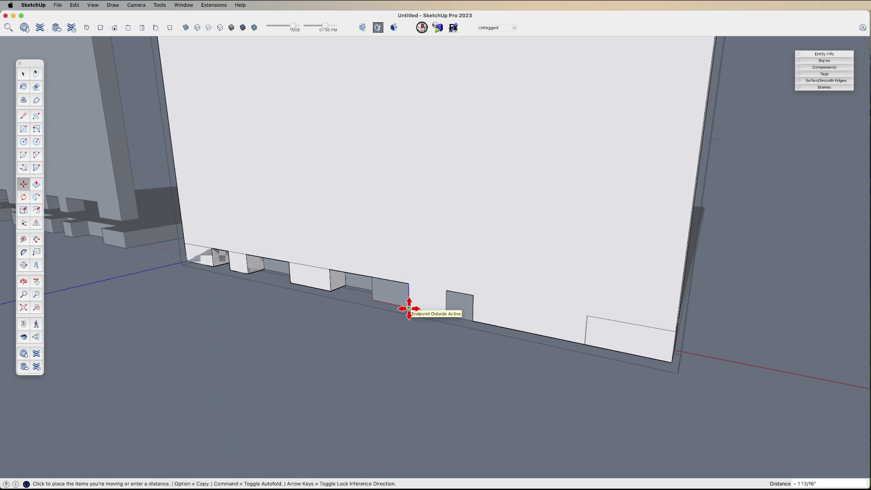
Step: Move the right side face of the upright board's third finger from the left across the gap to the next base finger
key("space")
left_click_drag(321, 247, 358, 315)
key("m")
left_click(334, 291)
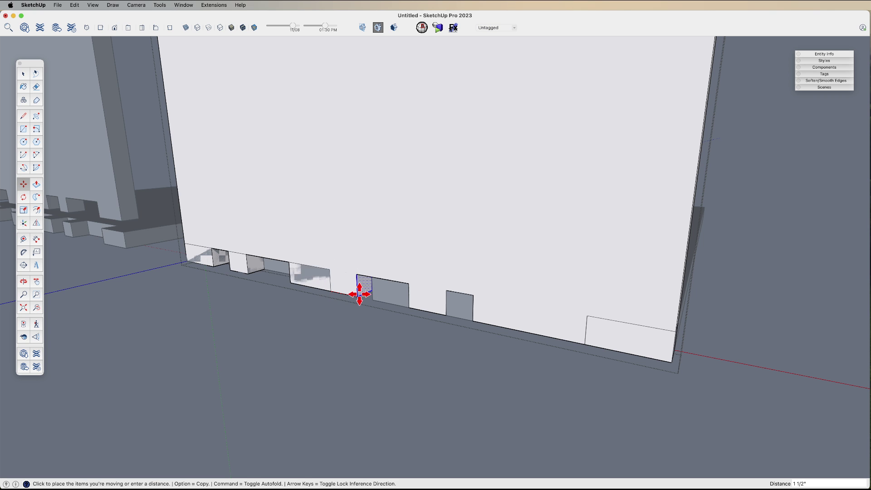
Step: Move the same finger's left side face about 2 1/2" to the far corner of the base board's matching finger
key("space")
left_click_drag(284, 239, 321, 318)
key("m")
left_click(283, 278)
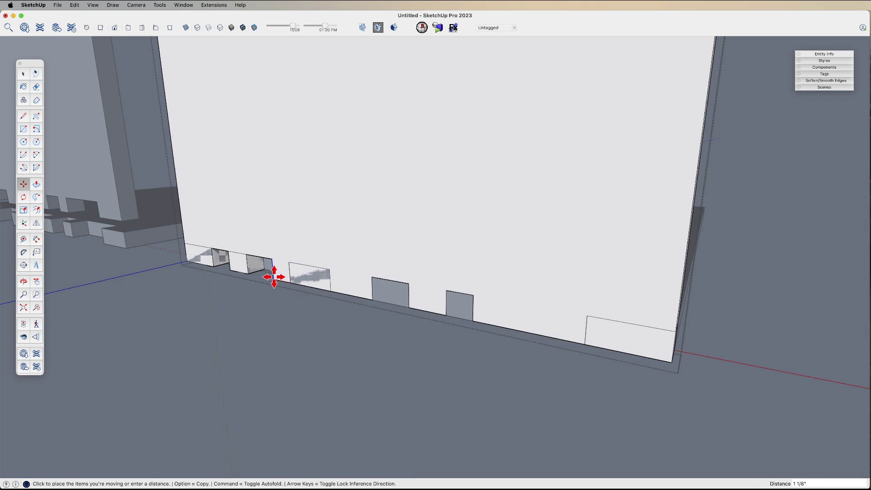
left_click(331, 291)
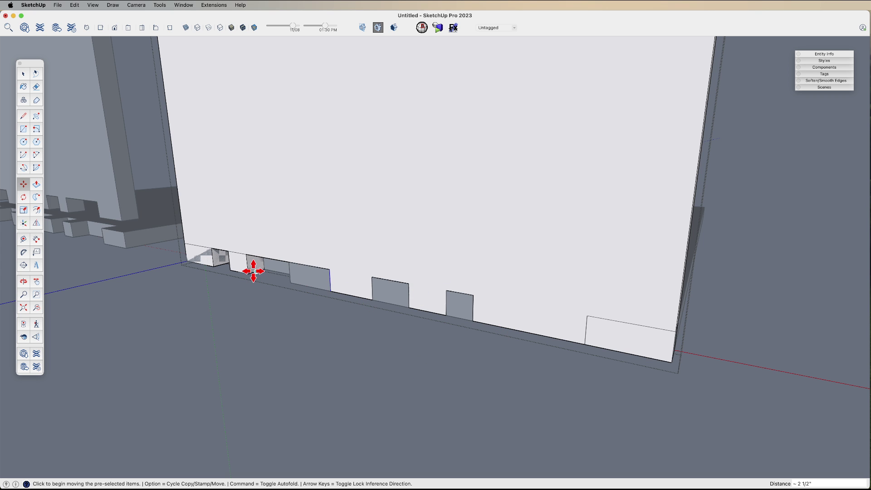
Step: Window-select the upright board's small second finger from the left in X-ray view, including its neighbouring side face, and try moving it along the edge
key("space")
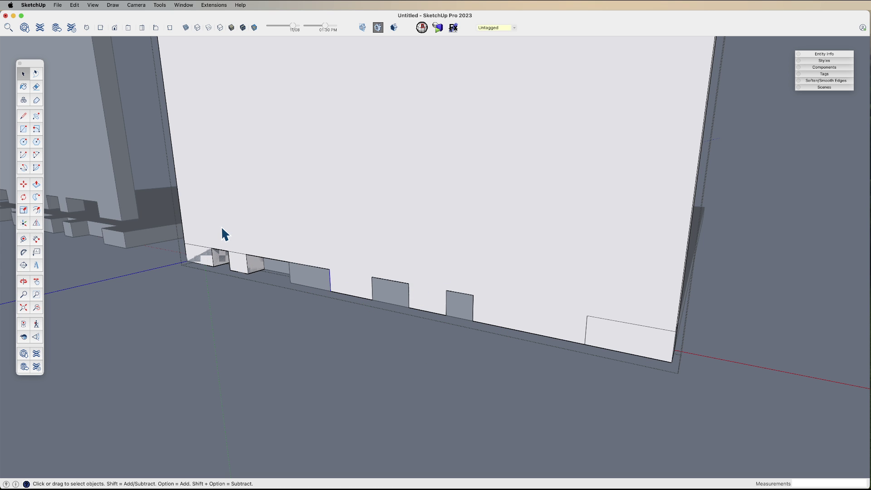
left_click_drag(224, 228, 273, 307)
left_click(241, 270, "shift")
key("x")
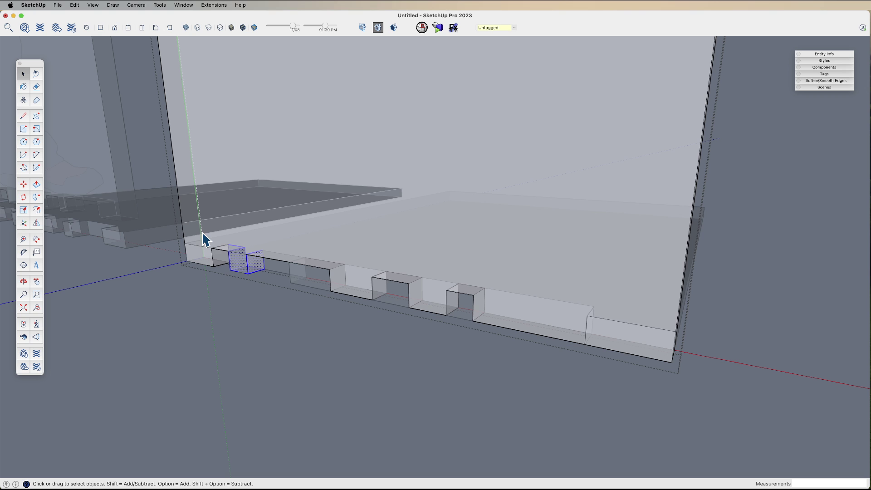
left_click_drag(203, 229, 277, 302)
key("m")
left_click(247, 285)
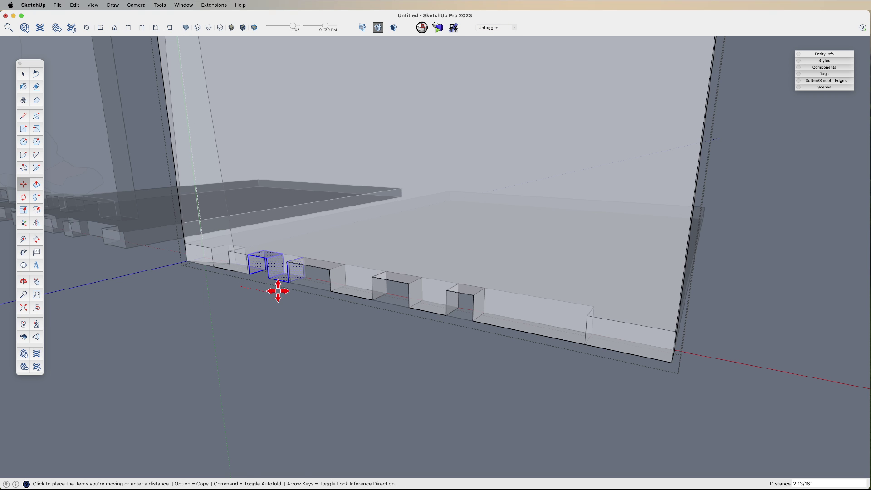
key("space")
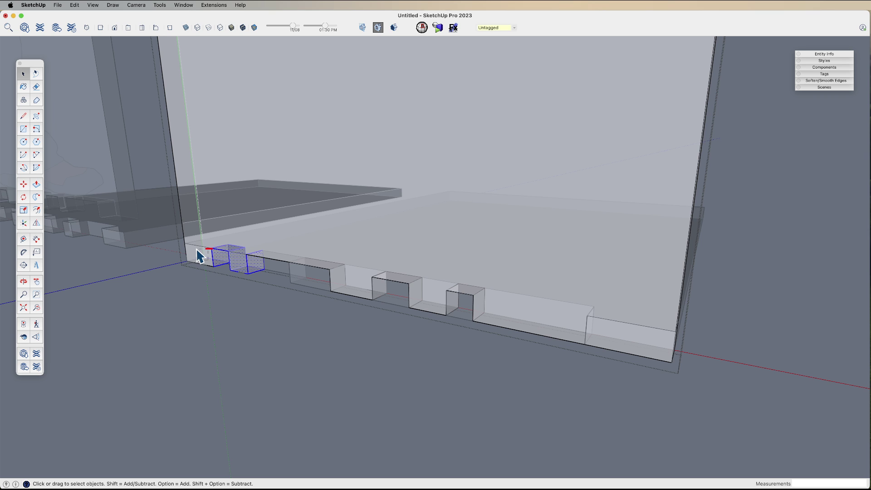
Step: Move the selected finger along the board's lower edge to the next base finger, finishing with a shift of about 1 3/16"
key("m")
left_click(248, 295)
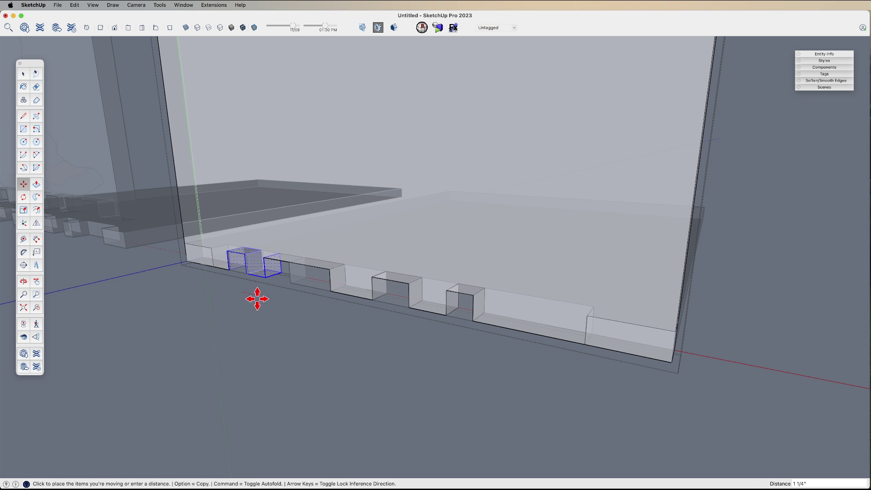
left_click(270, 289)
left_click(274, 280)
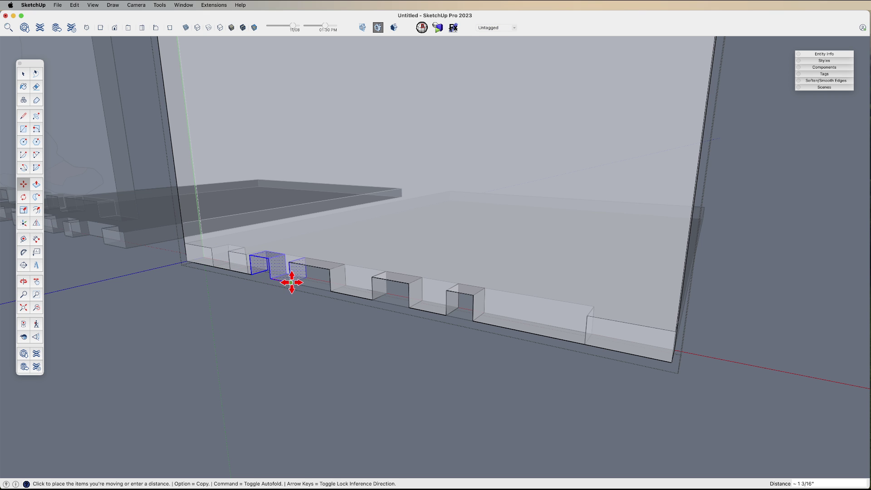
left_click(286, 287)
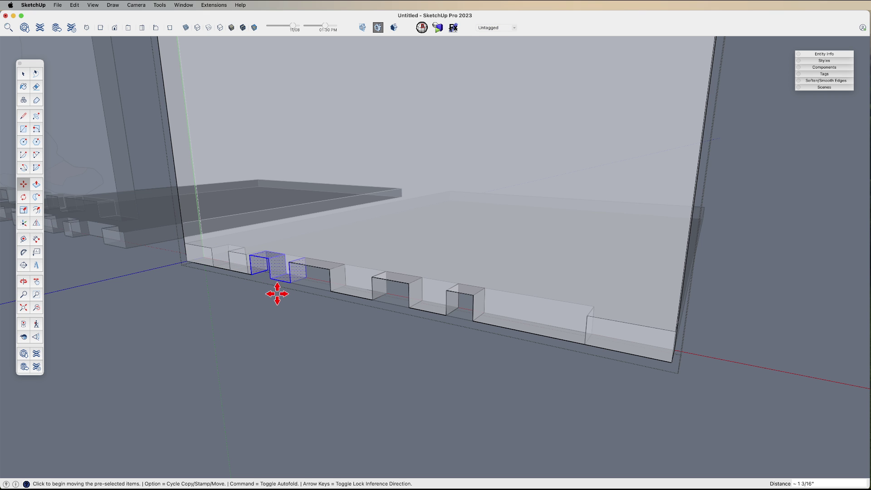
Step: Move the right side face of the upright board's first finger about 2 11/16" toward the left corner
key("space")
left_click(258, 268)
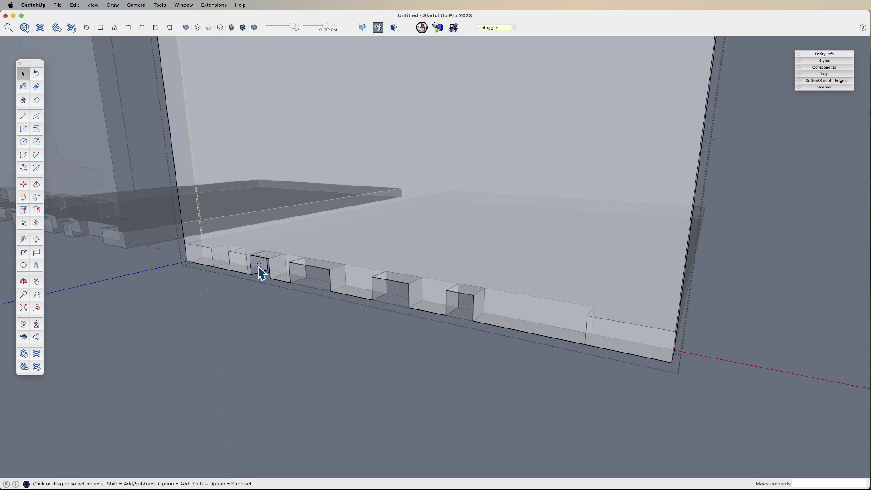
key("m")
left_click(252, 272)
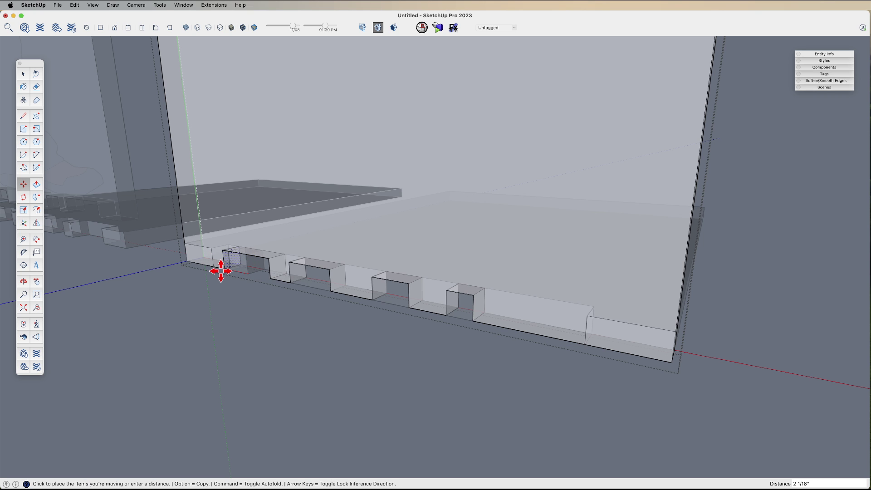
left_click(210, 262)
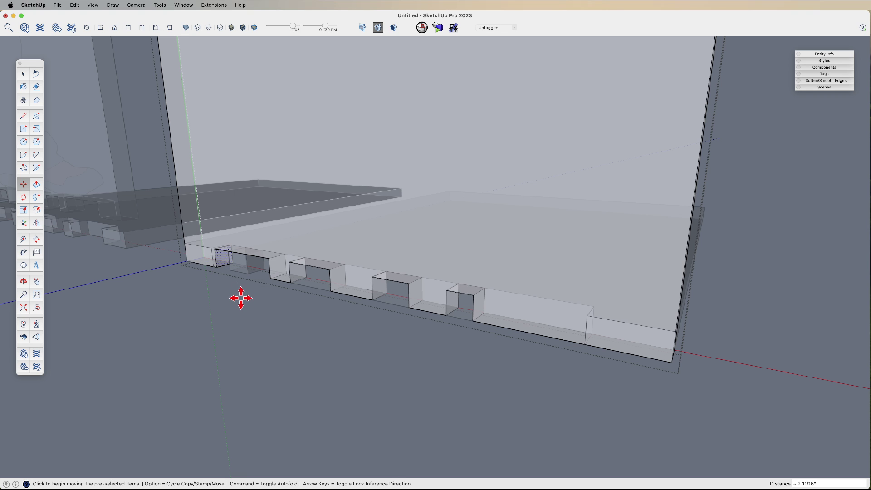
Step: Try to adjust the first finger's right side face with Push/Pull while X-ray view is off
key("space")
key("shift+x")
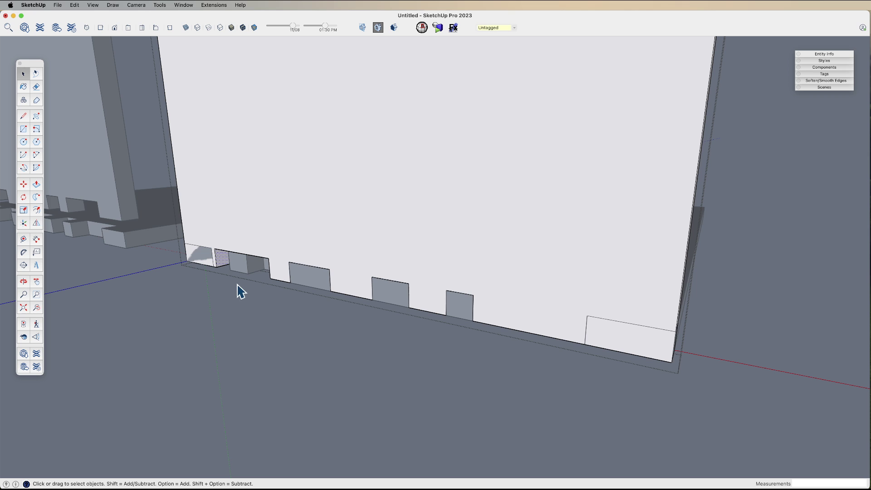
key("p")
left_click(222, 264)
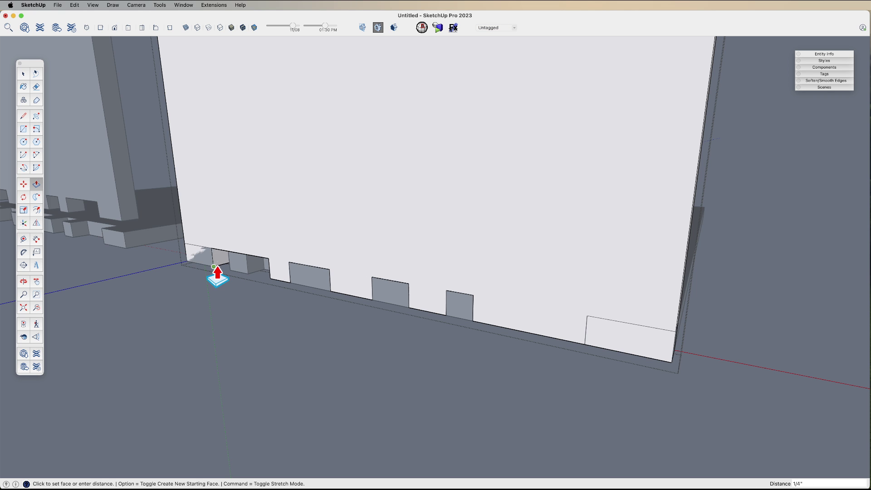
left_click(223, 266)
key("space")
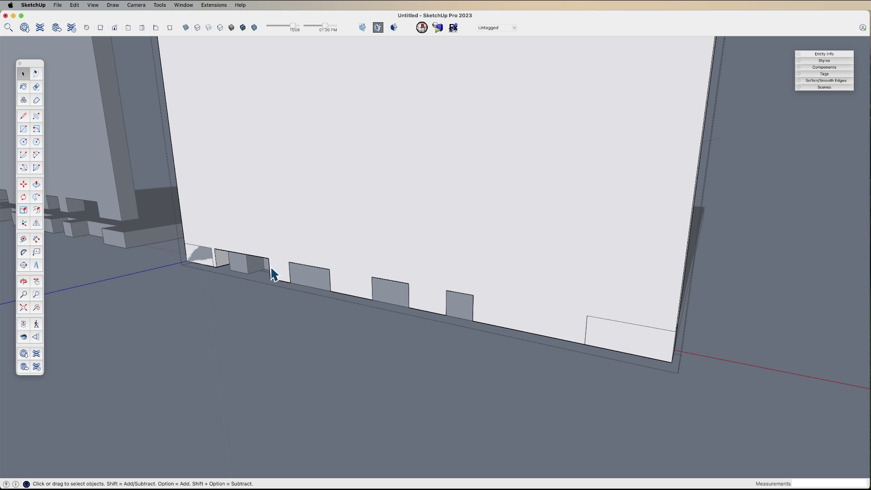
Step: Move the left side face of the upright board's second finger to the far corner of the small base finger in X-ray view
key("alt+x")
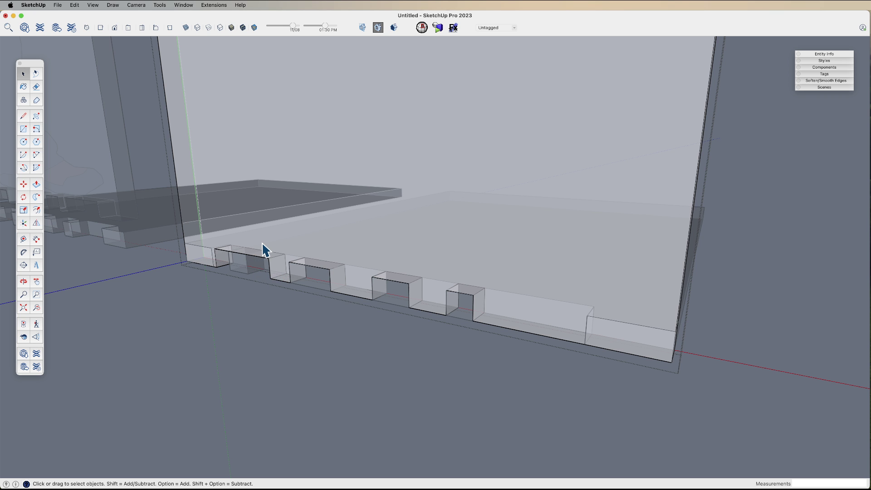
left_click_drag(262, 243, 284, 300)
key("m")
left_click(269, 278)
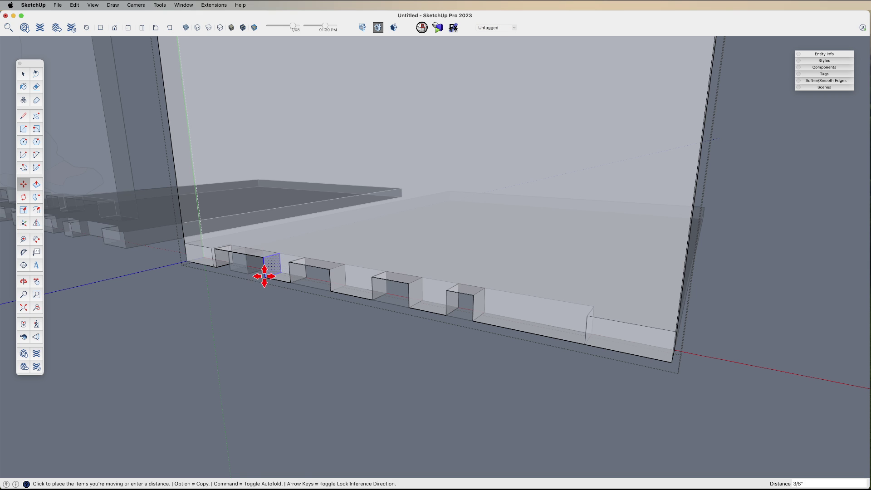
left_click(249, 271)
key("space")
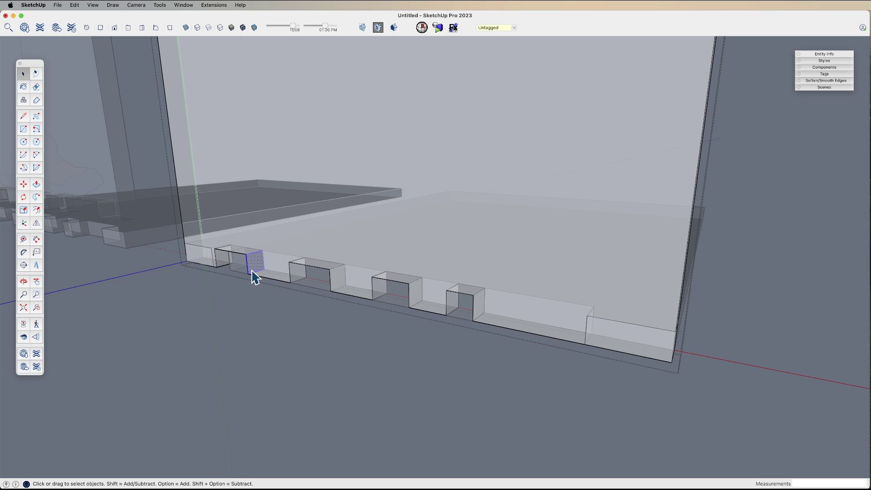
Step: Reopen the upright board for editing and Push/Pull the first finger's right side face about 1 1/8" to the small base finger's near corner
left_click(247, 310)
key("p")
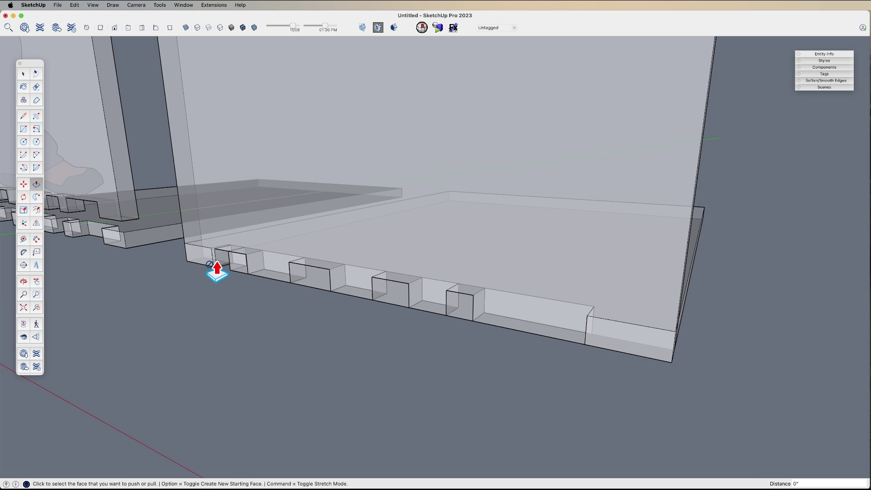
key("space")
double_click(189, 130)
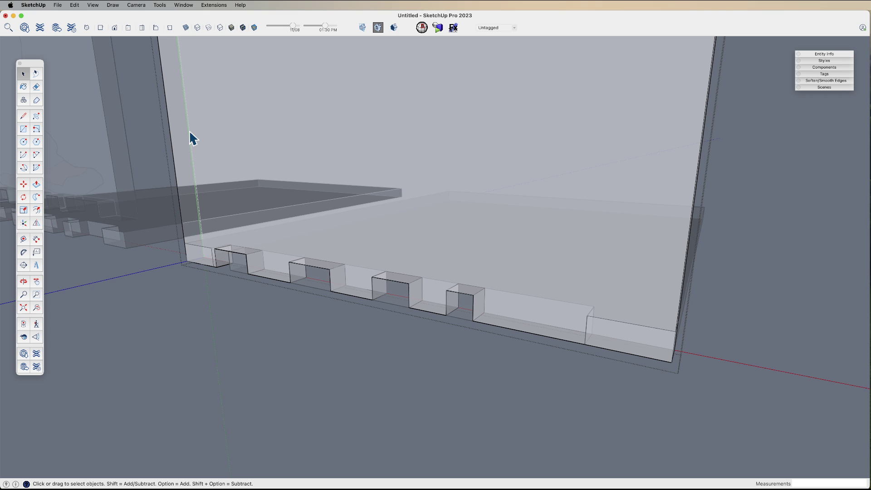
key("p")
left_click(204, 259)
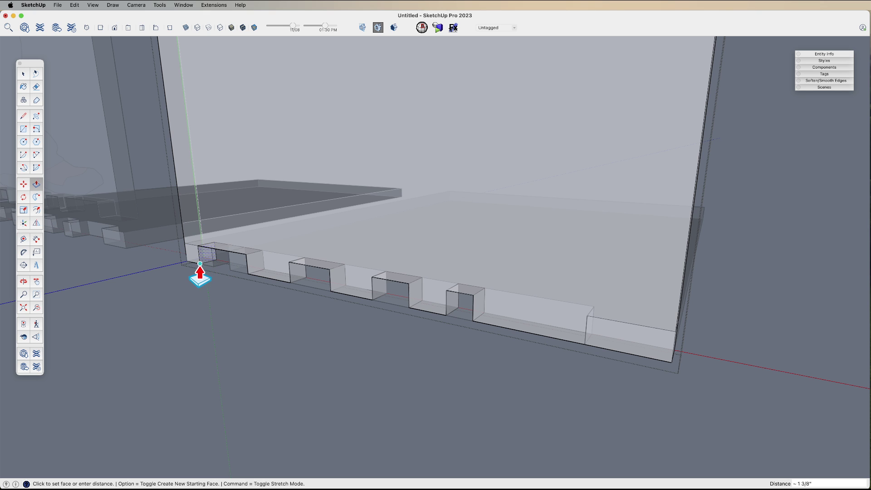
left_click(203, 272)
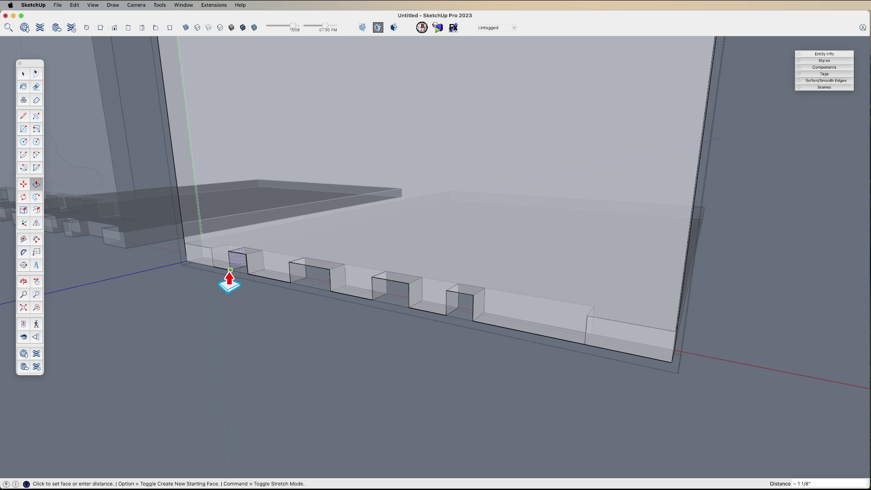
left_click(230, 272)
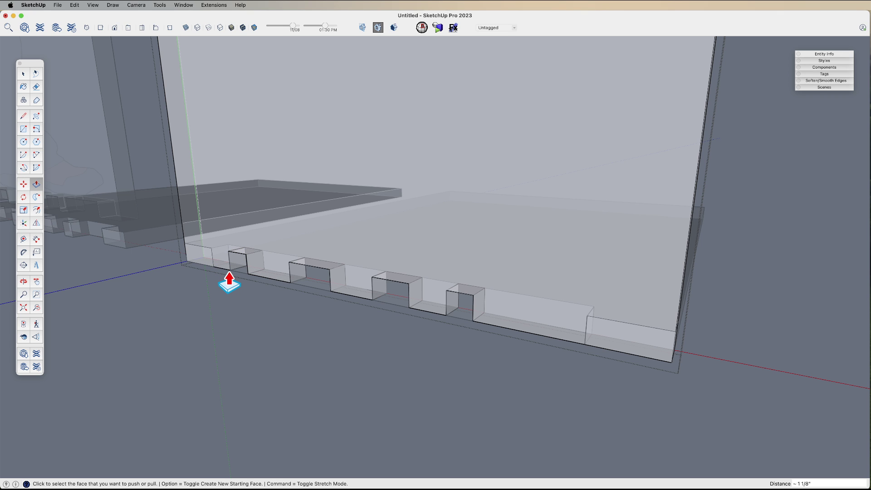
Step: Draw a rectangle about 2 5/16" by 1" at the upright board's lower left corner and push it 1" through the board
key("r")
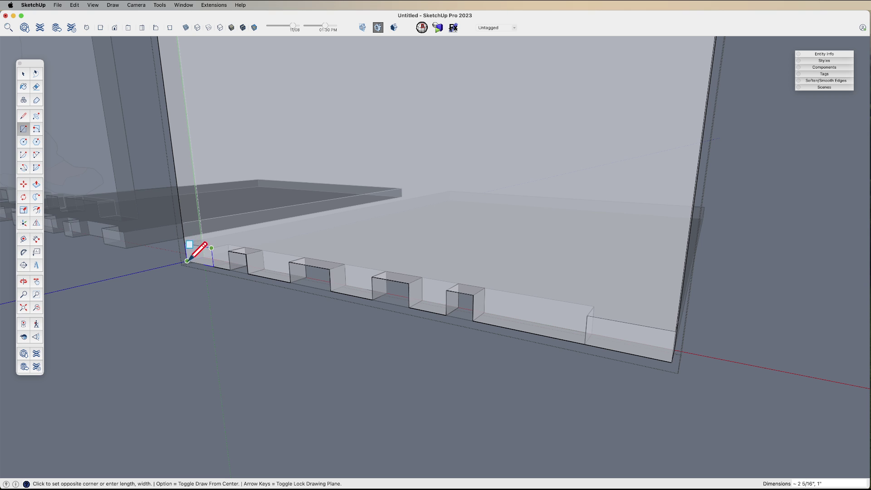
key("p")
left_click(200, 260)
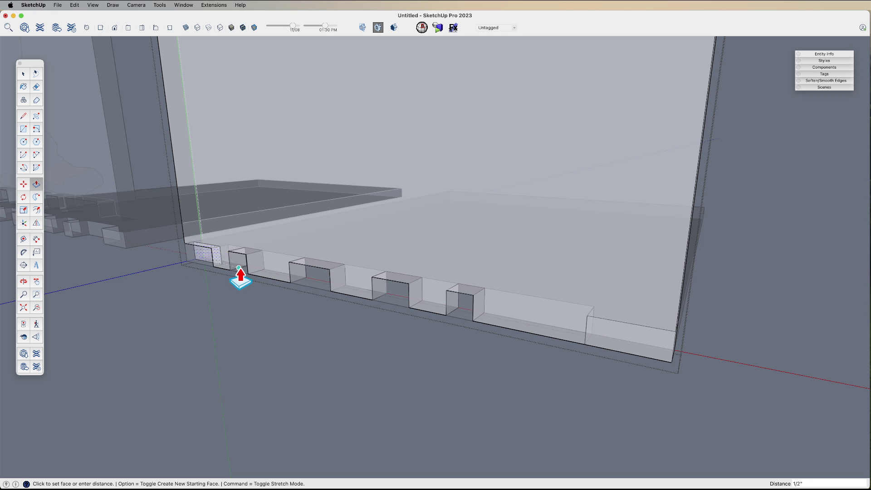
left_click(306, 279)
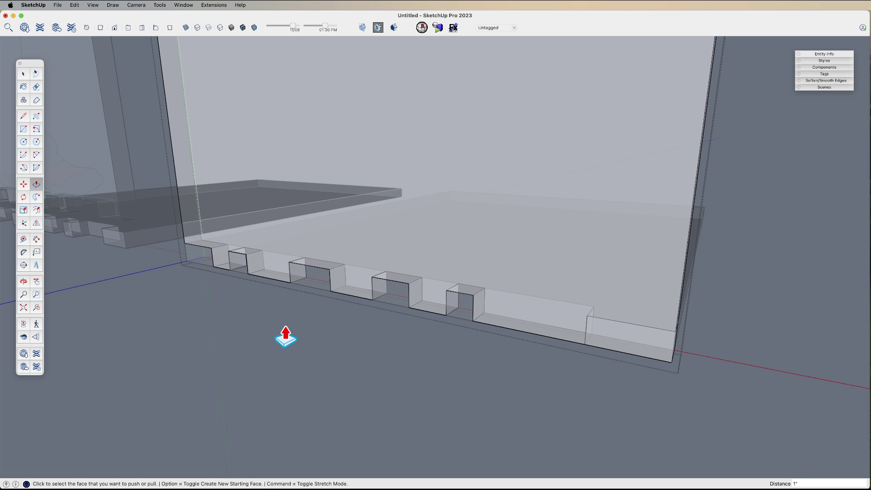
Step: Examine the upright board's finger edge with X-ray view off and on, including its lower right corner
key("x")
scroll(272, 326, "down", 1)
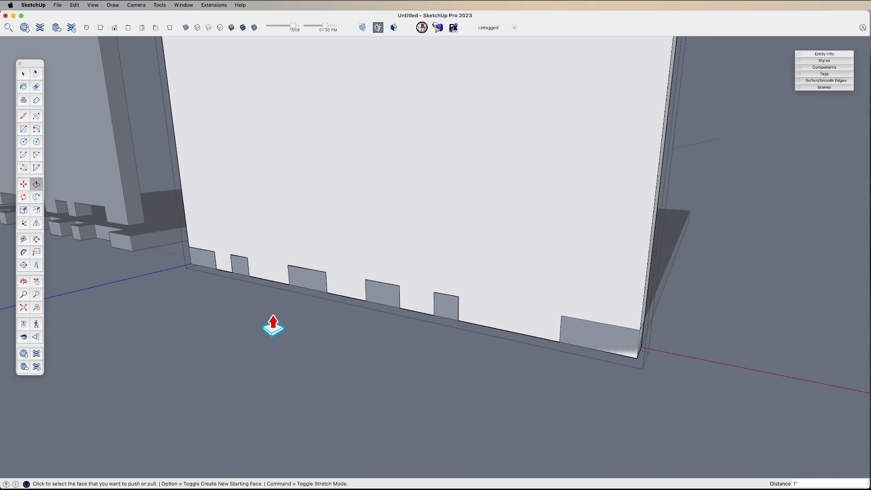
key("x")
scroll(272, 326, "up", 1)
key("space")
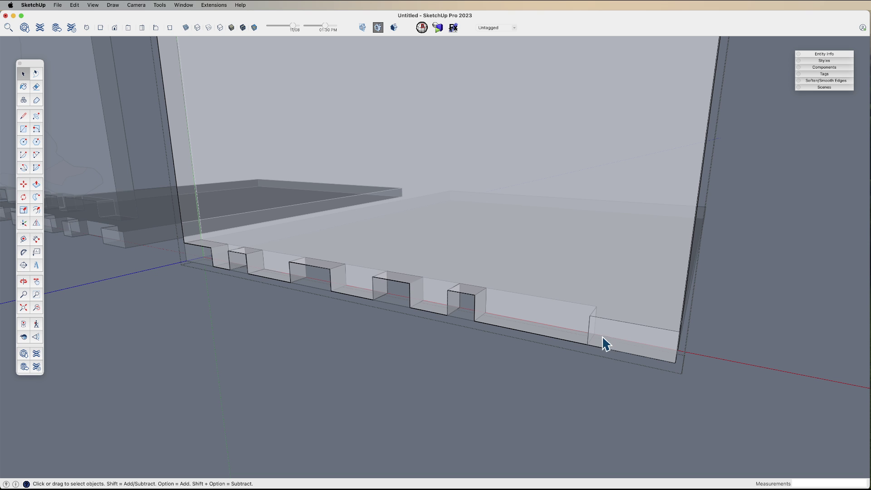
key("p")
key("space")
Step: Reopen the upright board, draw a 2 9/16" by 1" rectangle at its lower right corner and push it 1" through
left_click(624, 376)
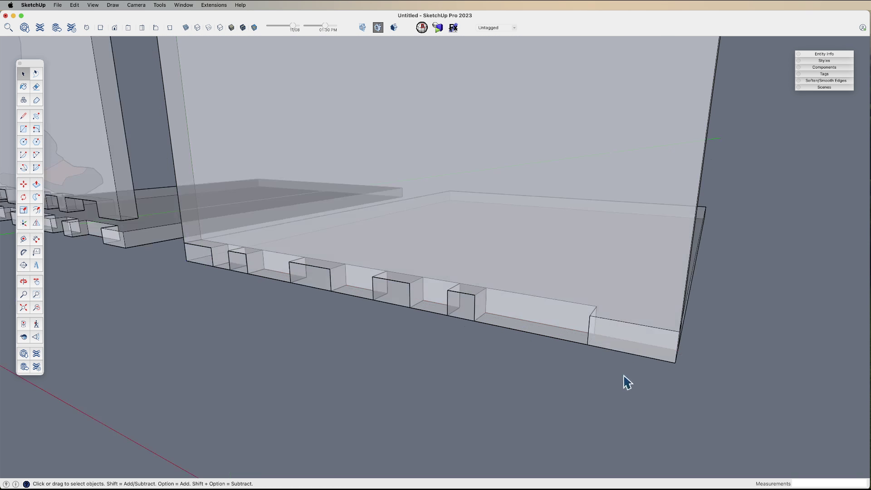
left_click(608, 332)
double_click(680, 166)
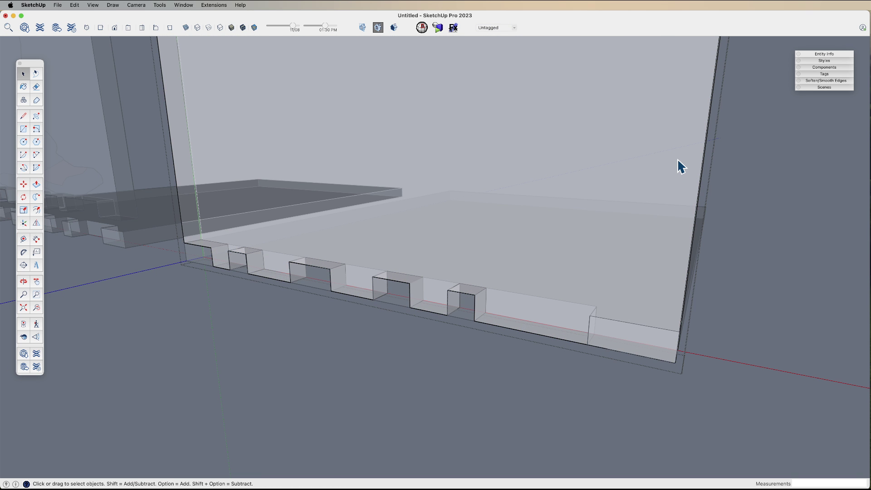
key("r")
left_click(590, 316)
left_click(675, 362)
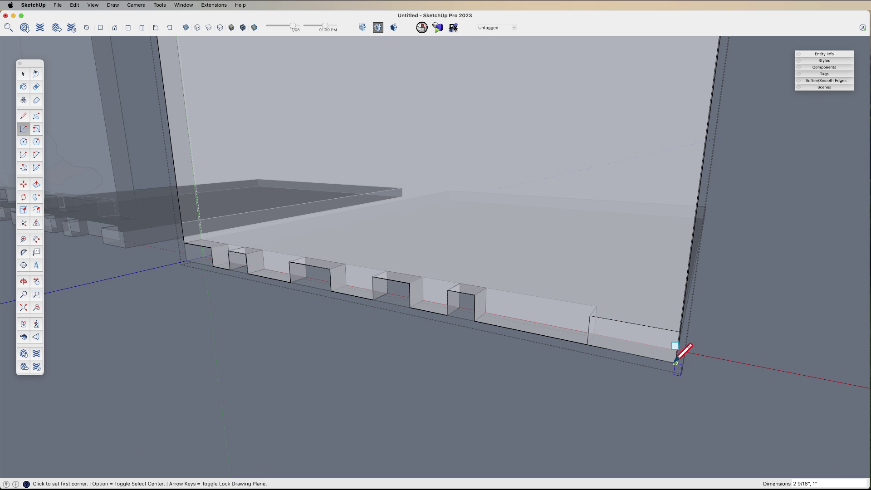
key("p")
left_click(612, 351)
left_click(598, 314)
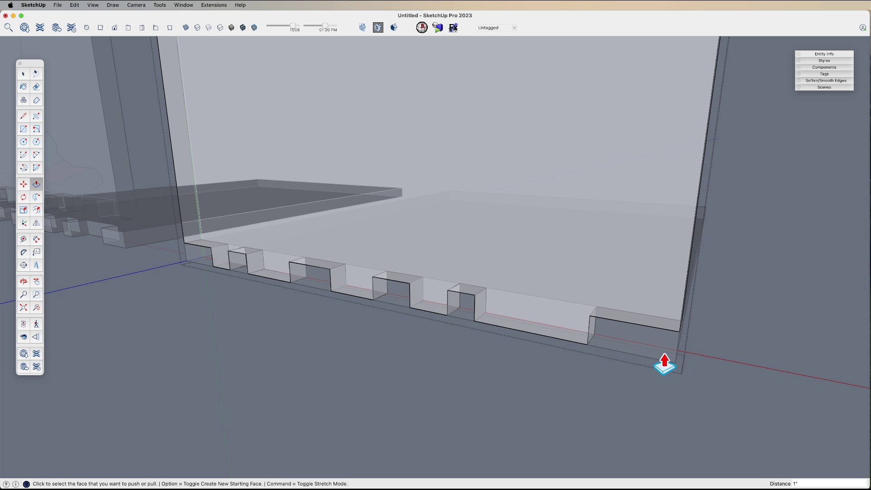
key("x")
key("space")
left_click(513, 402)
Step: Raise the upright board about 2 7/16" along the blue axis and inspect its fingers against the base board's gaps
scroll(443, 381, "down", 3)
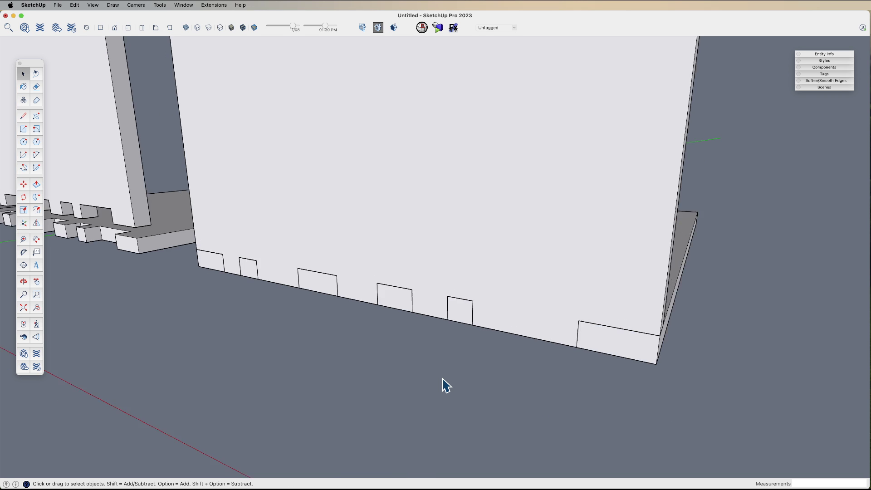
left_click(505, 291)
key("m")
left_click(502, 305)
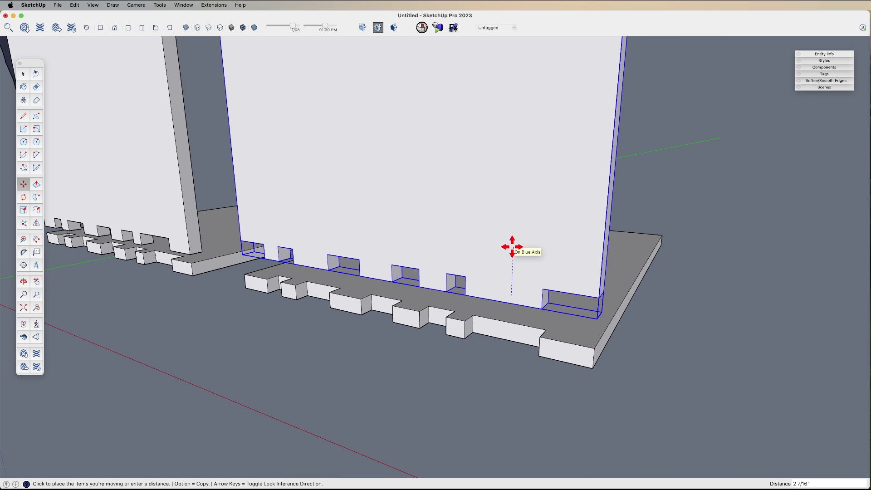
left_click(513, 247)
key("space")
left_click(482, 372)
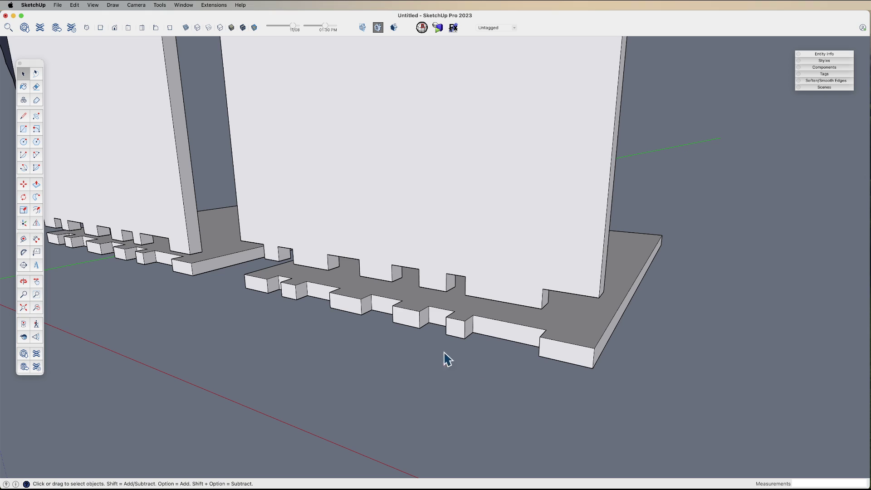
middle_click_drag(445, 355, 451, 411)
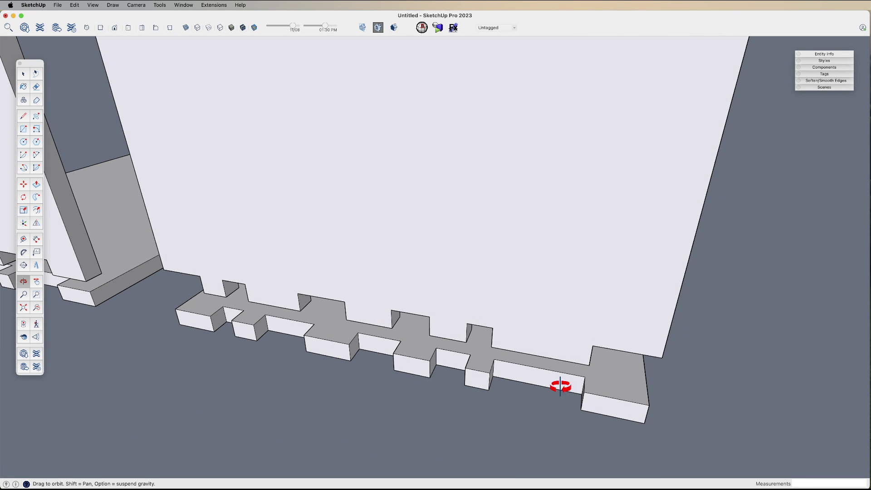
middle_click_drag(511, 381, 390, 328)
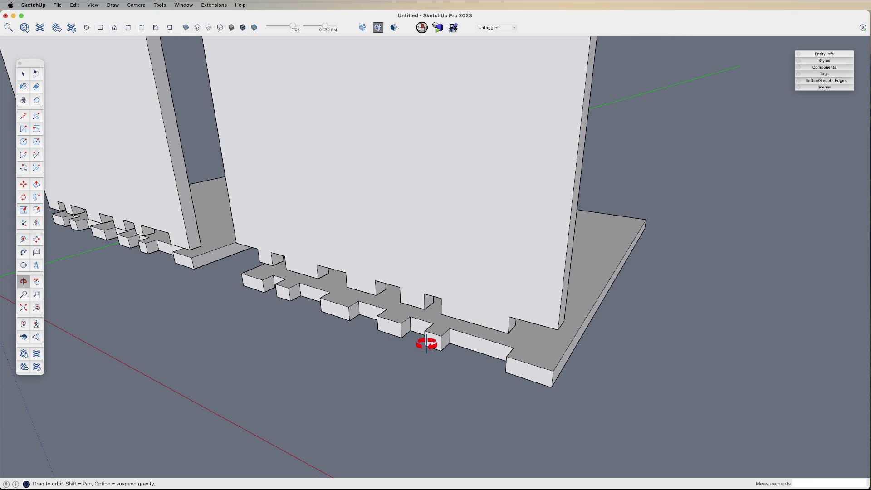
Step: Compare the fingers of both joints and open the left-hand joint's upright board for editing
scroll(429, 307, "up", 3)
left_click_drag(430, 308, 443, 339)
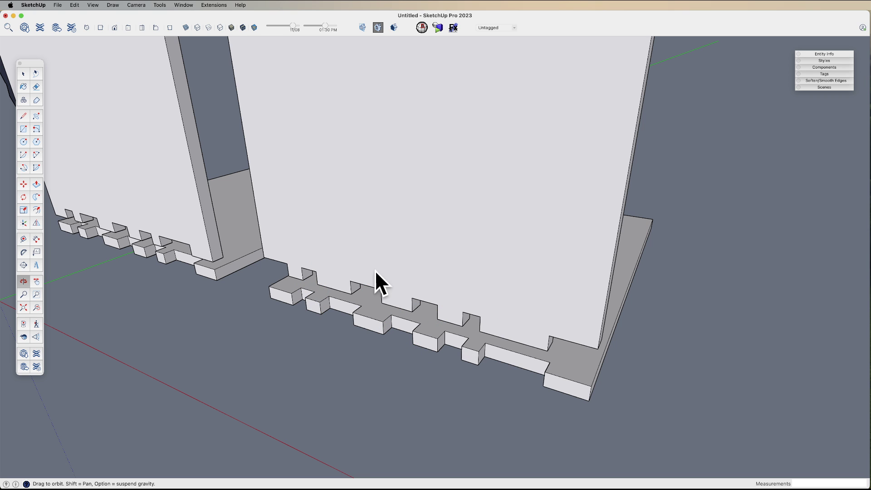
left_click_drag(317, 282, 487, 331, "shift")
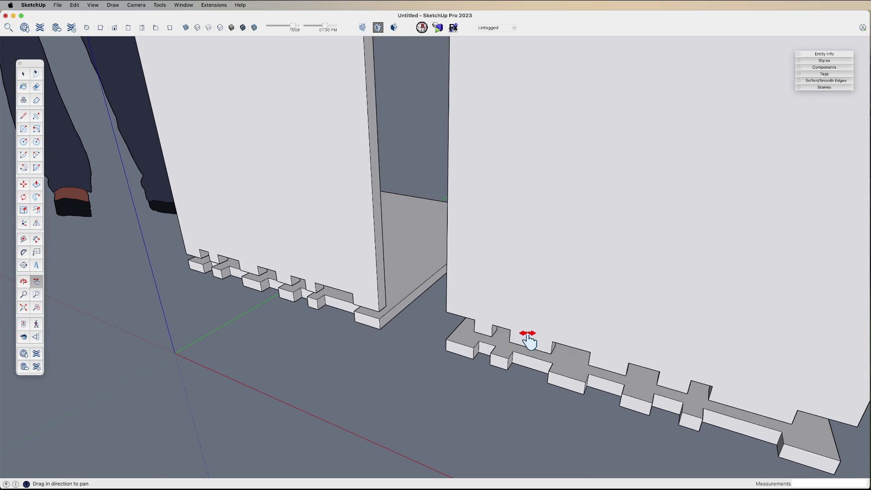
scroll(272, 280, "up", 3)
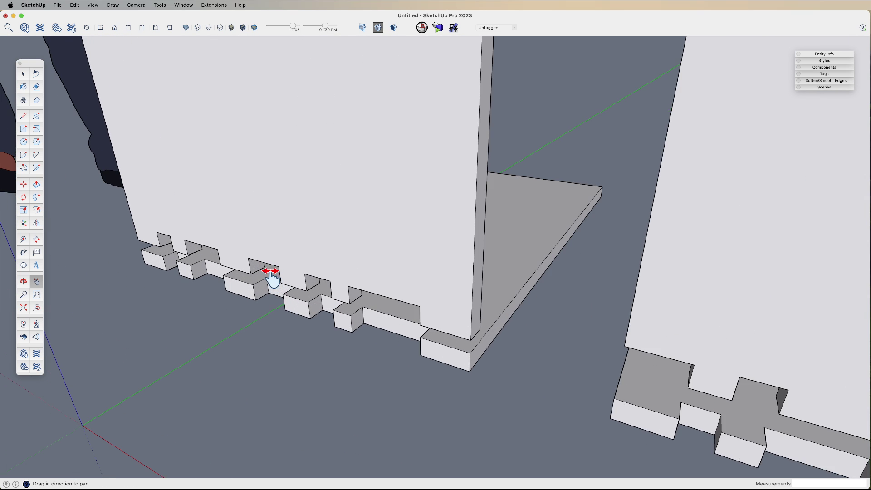
middle_click_drag(317, 299, 363, 273)
key("space")
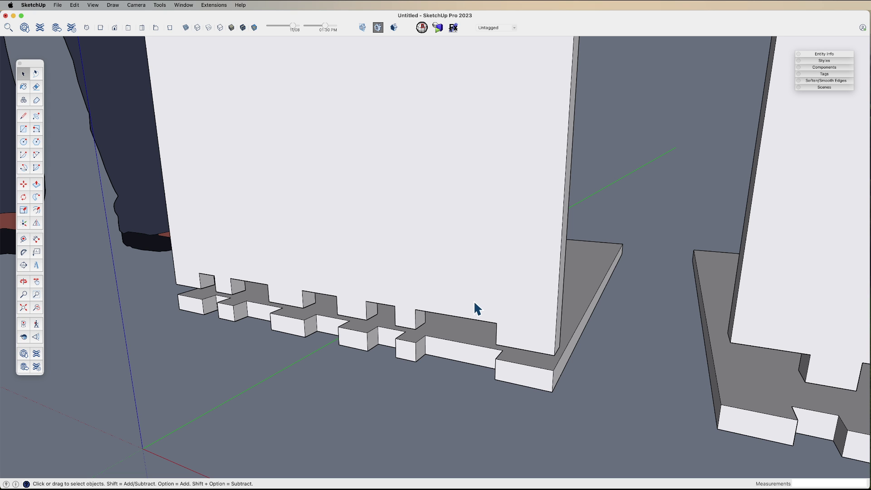
double_click(448, 295)
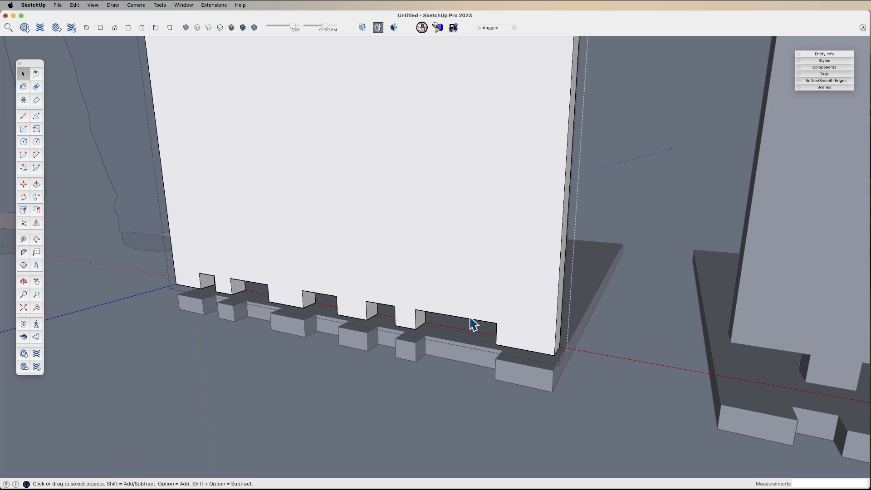
Step: Clear the board's right corner tooth and reshape the next finger, pushing its sides 4 1/16" and 1 1/8" to the base's gap edges
scroll(466, 313, "up", 3)
middle_click_drag(456, 353, 381, 340, "shift")
middle_click_drag(470, 339, 305, 278)
key("p")
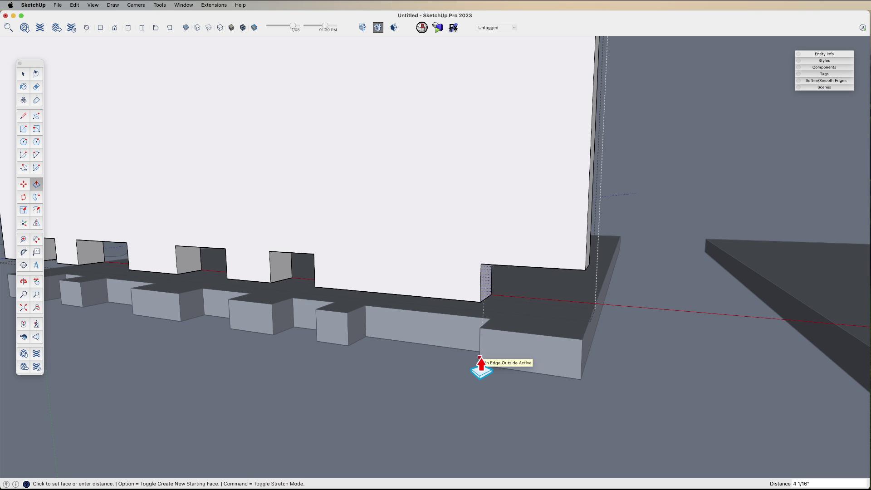
middle_click_drag(480, 363, 566, 278)
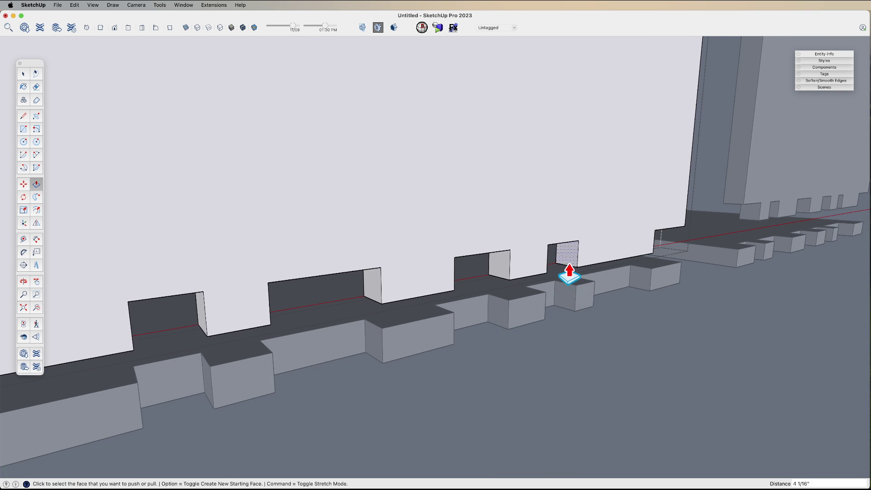
left_click(566, 278)
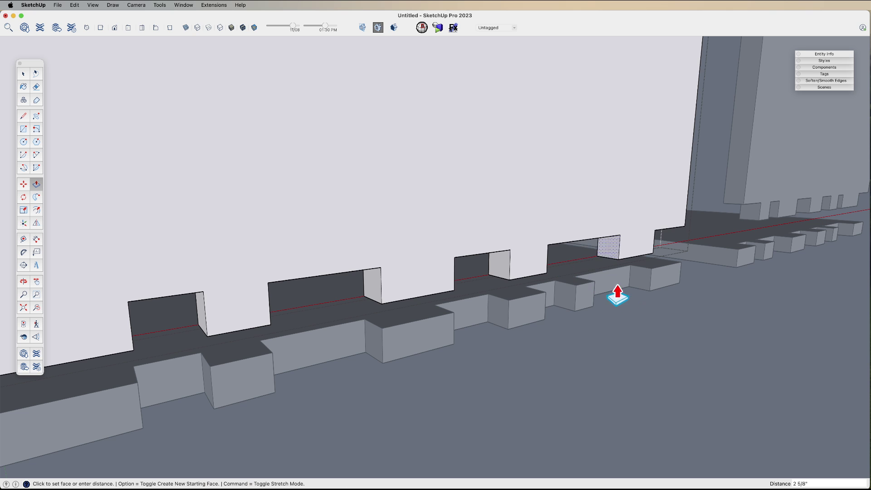
left_click(592, 299)
Step: Move the next finger over to the narrow base finger's edge and push its opposite side to the neighbouring base finger's edge
middle_click_drag(539, 268, 424, 252)
key("space")
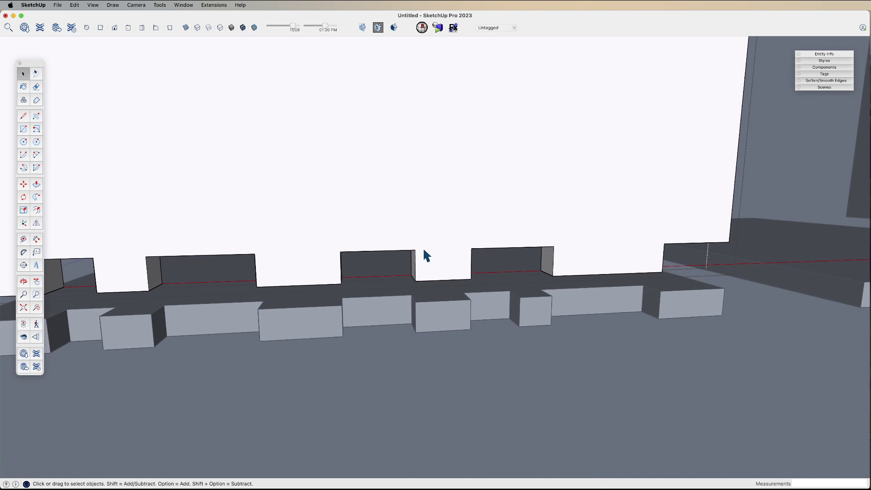
left_click_drag(401, 210, 497, 336)
key("m")
left_click(469, 247)
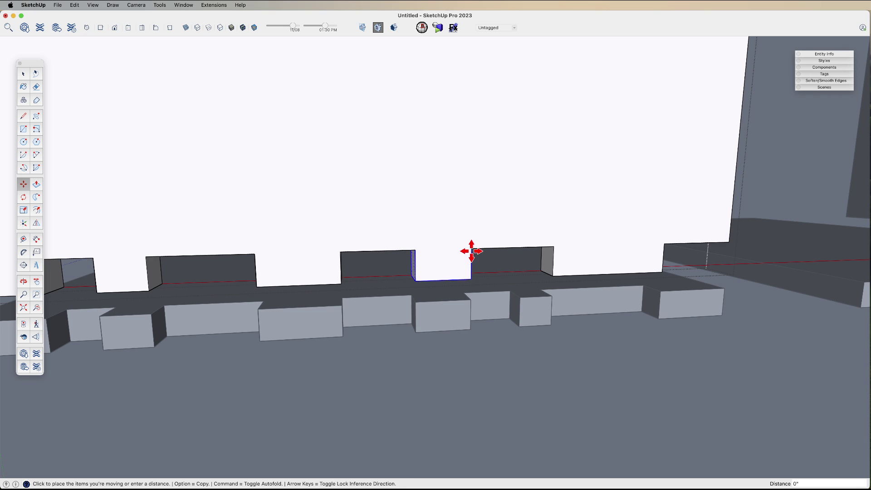
left_click(520, 301)
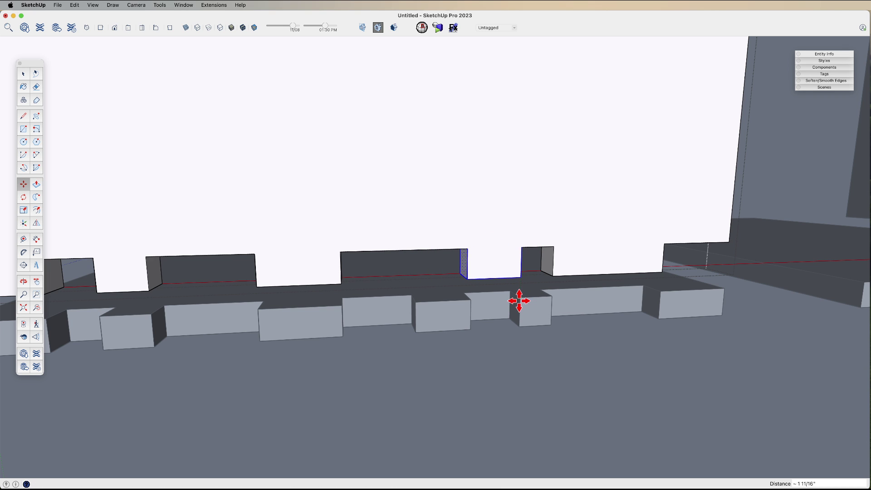
key("p")
left_click(465, 283)
left_click(467, 312)
key("space")
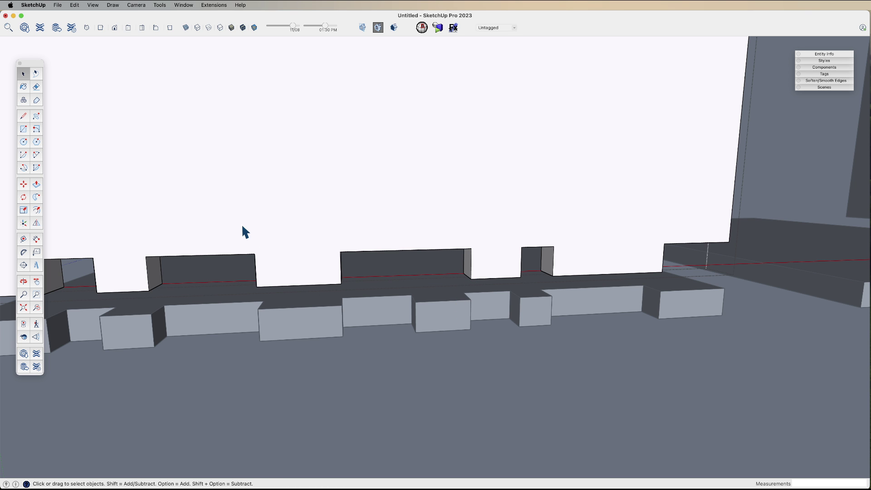
Step: Move the wide middle finger about 2 5/16" along the board's edge and push its other side to fit the base's gap
left_click_drag(243, 229, 352, 342)
key("m")
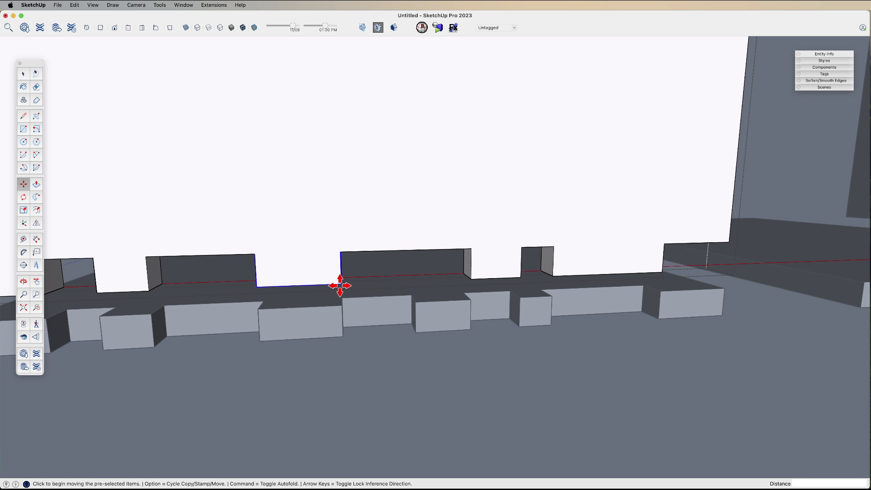
left_click(341, 285)
left_click(395, 311)
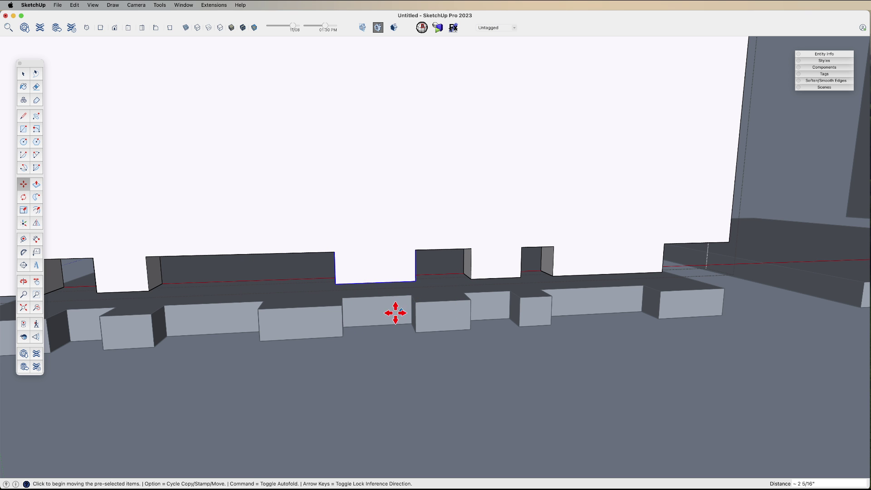
middle_click_drag(395, 311, 531, 335)
key("p")
middle_click_drag(414, 331, 208, 313)
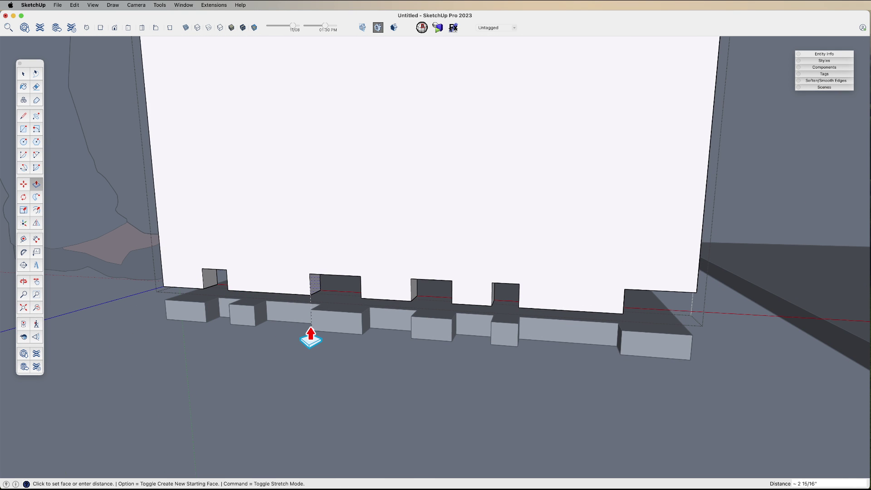
Step: Push the next finger's sides, one by about 2 15/16", and the left corner finger's inner side to meet the base fingers' edges
middle_click_drag(311, 334, 385, 355, "shift")
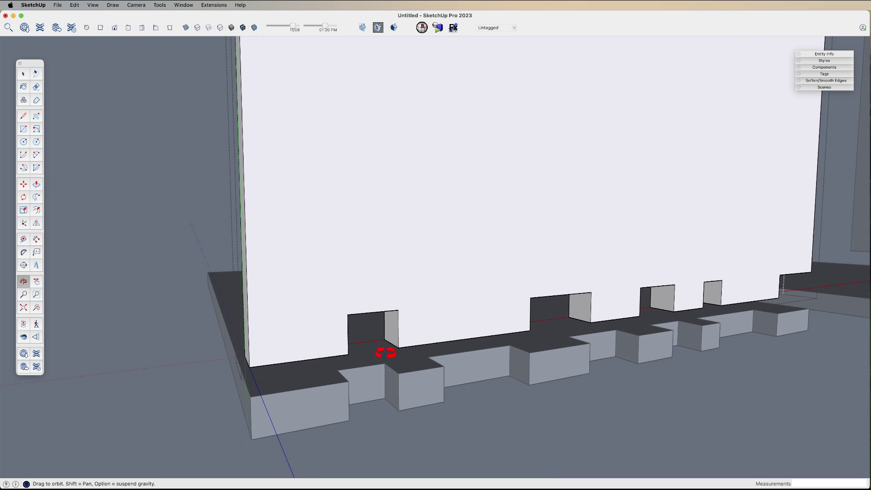
left_click(387, 349)
left_click(442, 381)
middle_click_drag(442, 380, 281, 292)
left_click(271, 295)
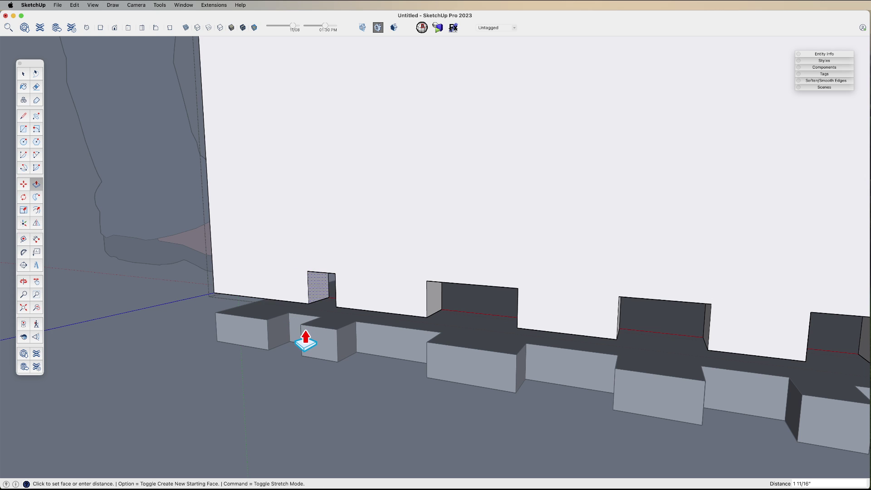
left_click(302, 325)
Step: Draw a corner rectangle above the base's end finger, erase the overhanging line, push the rectangle through the board and close it
key("l")
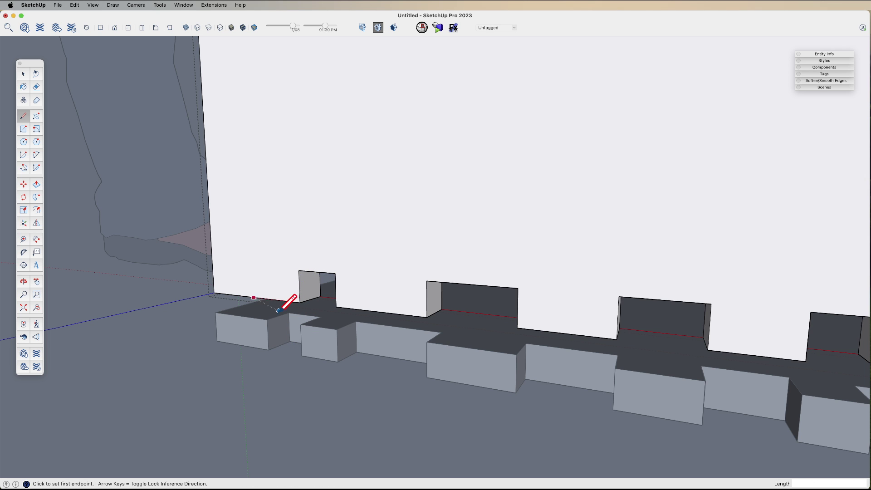
left_click(266, 298)
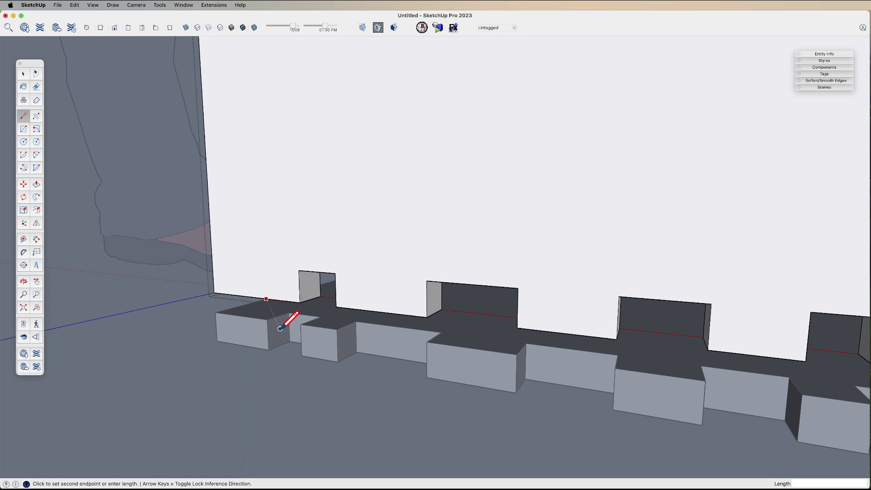
left_click(298, 272)
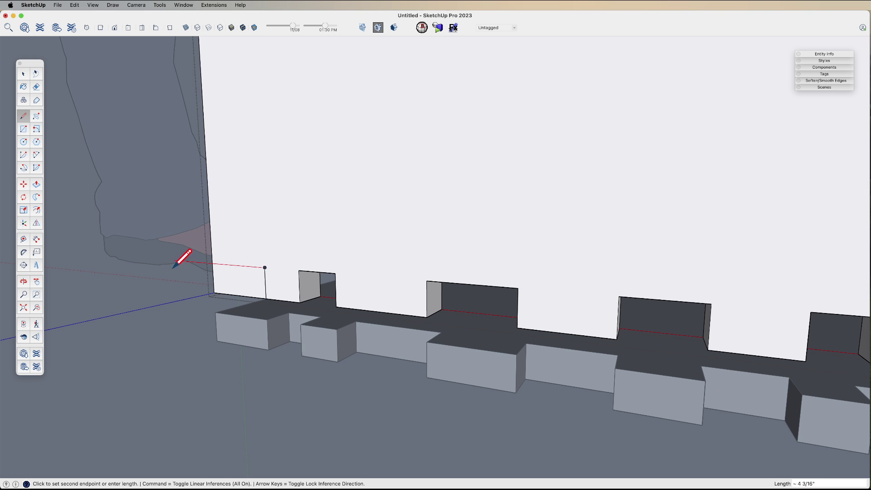
left_click(167, 260)
key("e")
left_click(198, 261)
key("p")
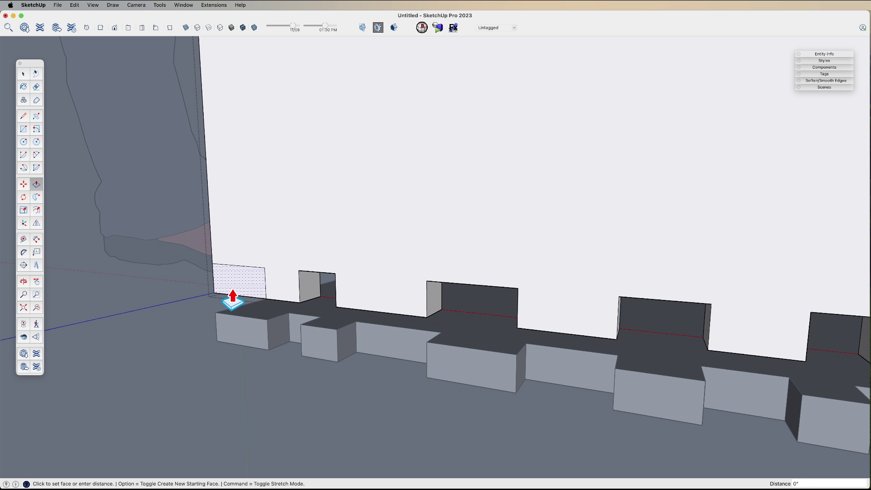
middle_click_drag(281, 369, 248, 323)
scroll(254, 288, "down", 5)
key("h")
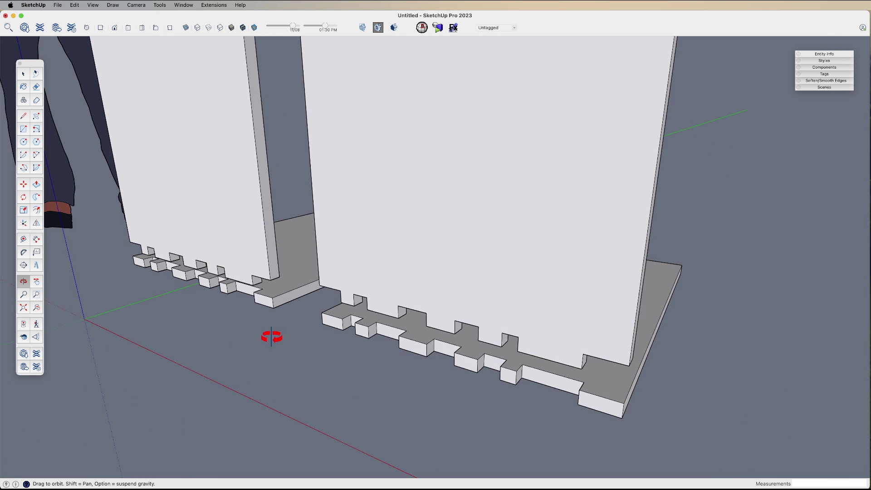
Step: Open the right-hand upright board and try moving the side face of its second notch along the finger edge
scroll(351, 347, "up", 3)
middle_click_drag(346, 326, 359, 314, "shift")
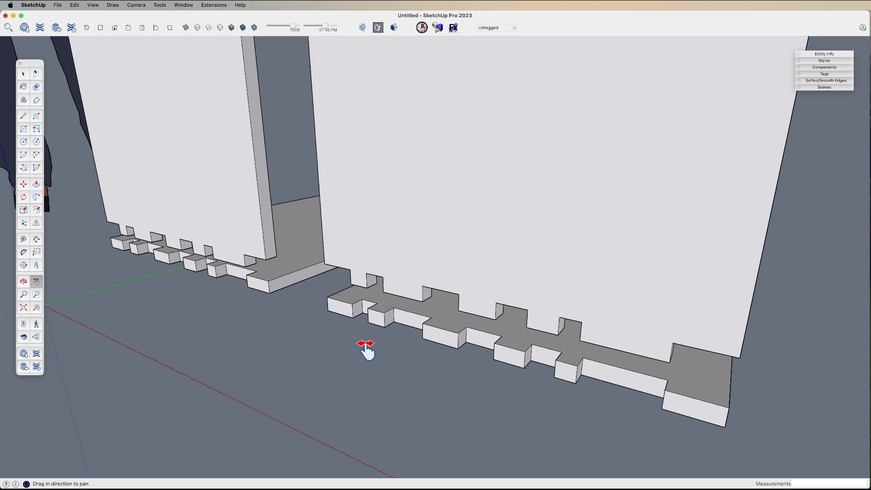
mouse_move(383, 317)
middle_mouse_down()
mouse_move(358, 307)
mouse_move(370, 307)
mouse_move(346, 256)
mouse_move(278, 276)
mouse_move(196, 264)
mouse_move(233, 245)
mouse_move(322, 235)
mouse_move(397, 326)
middle_mouse_up()
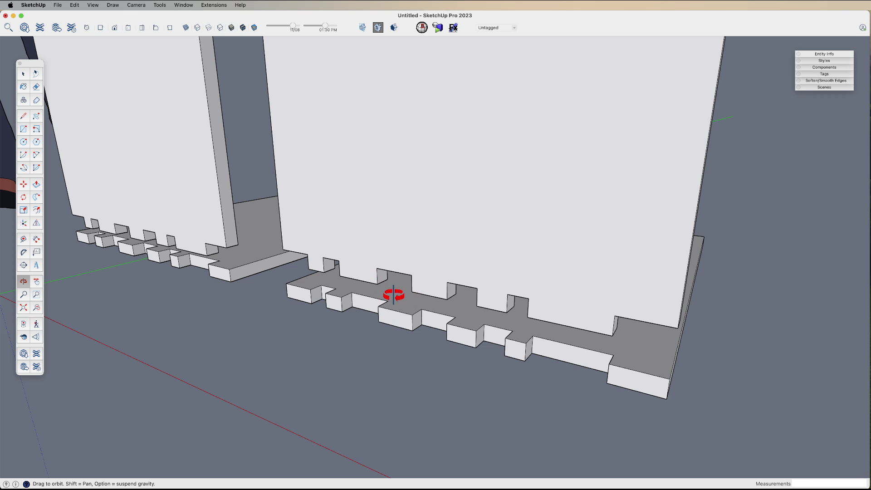
key("space")
double_click(368, 255)
left_click_drag(362, 245, 400, 297)
key("m")
left_click(377, 271)
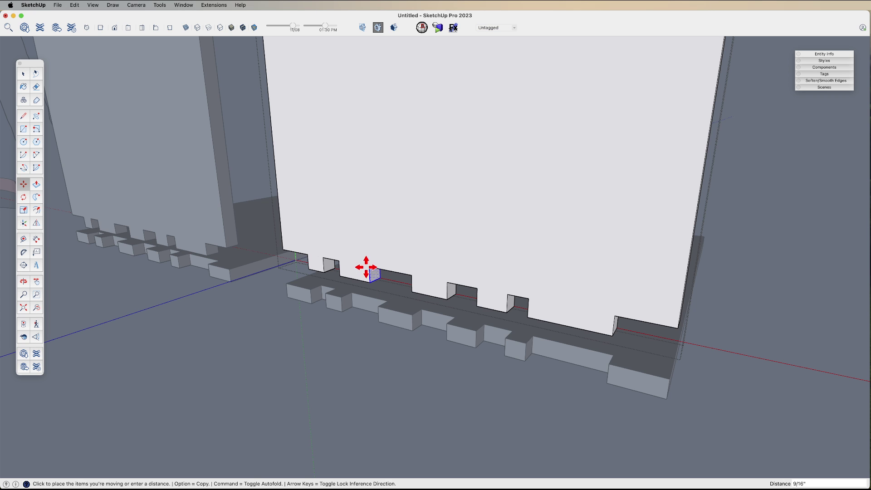
key("space")
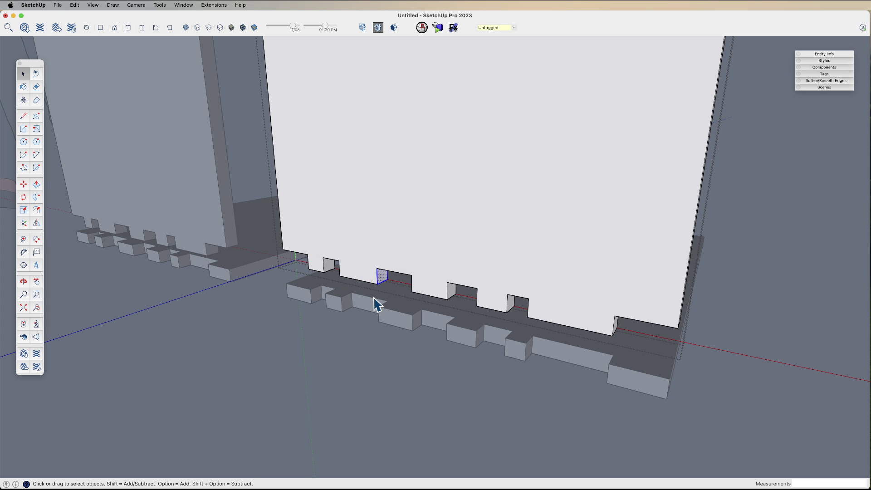
key("p")
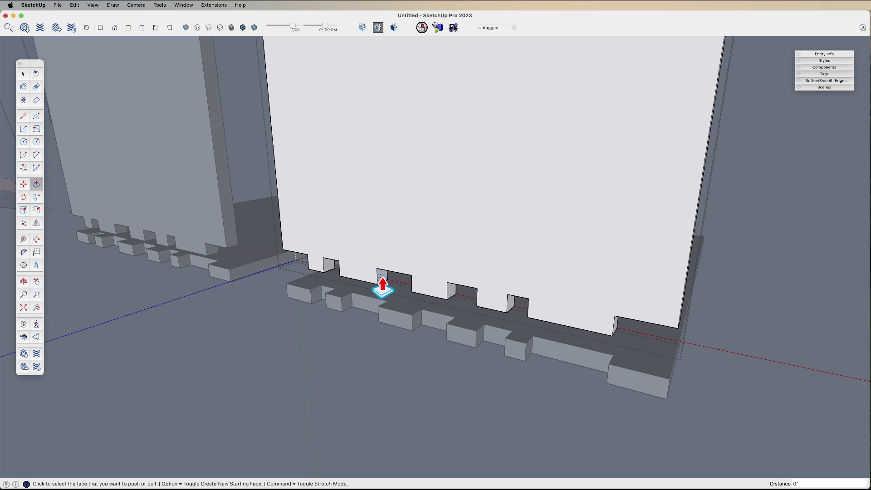
key("space")
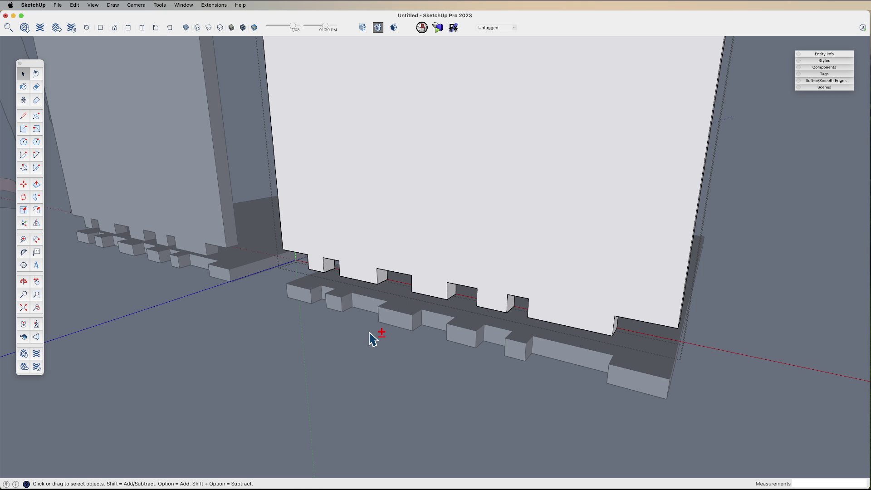
Step: Examine the first notch's side face by selecting it in X-ray view, and close the right-hand upright board
key("shift+x")
left_click_drag(320, 245, 336, 284)
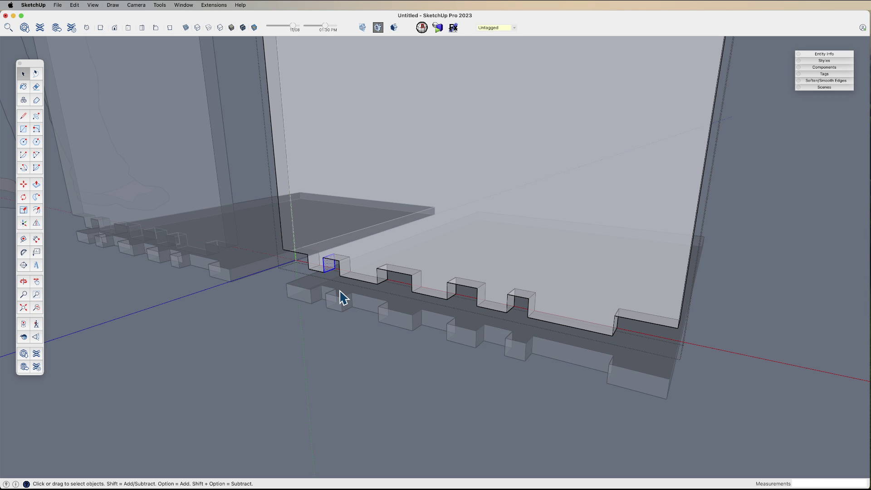
key("shift+x")
left_click(340, 345)
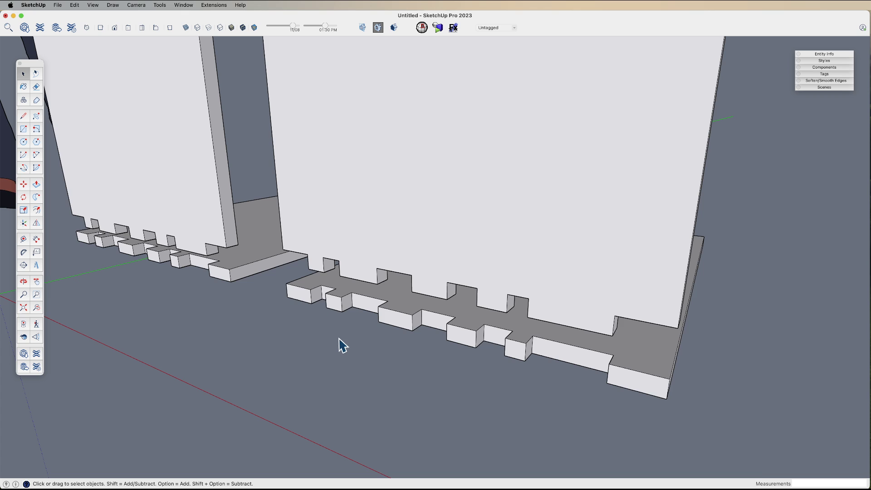
scroll(248, 209, "up", 3)
key("h")
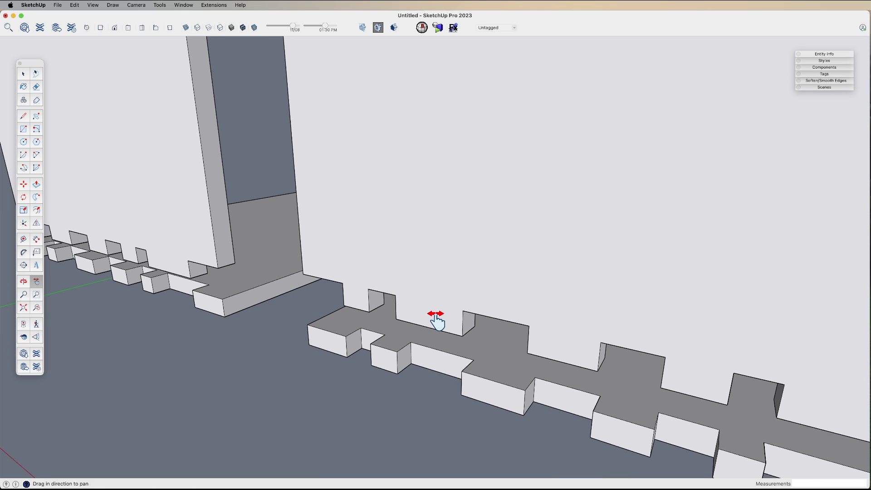